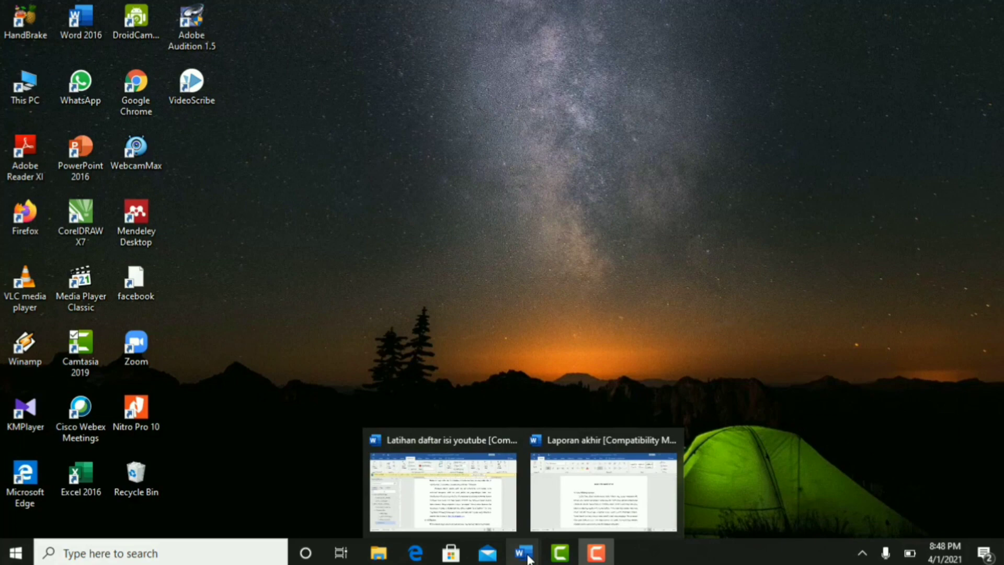
Step: Switch to the "Laporan akhir" document in Word and go to the BAB 1. PENDAHULUAN chapter title
left_click(601, 488)
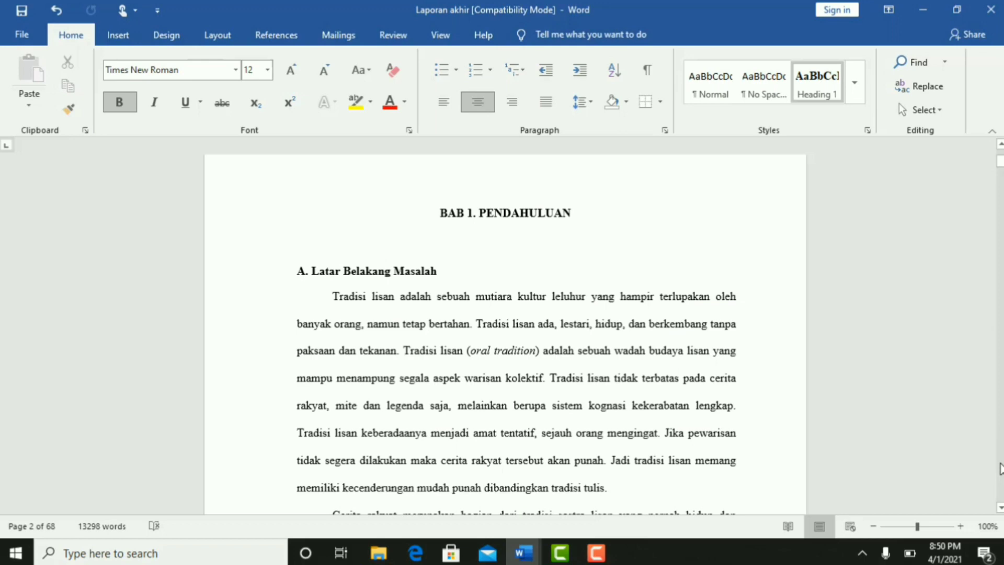
left_click(1001, 492)
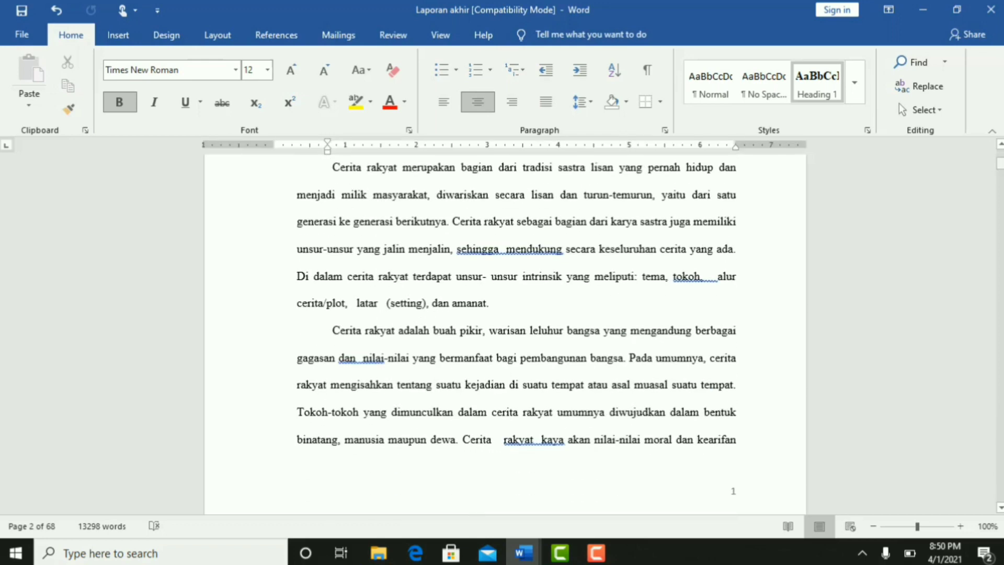
left_click(999, 153)
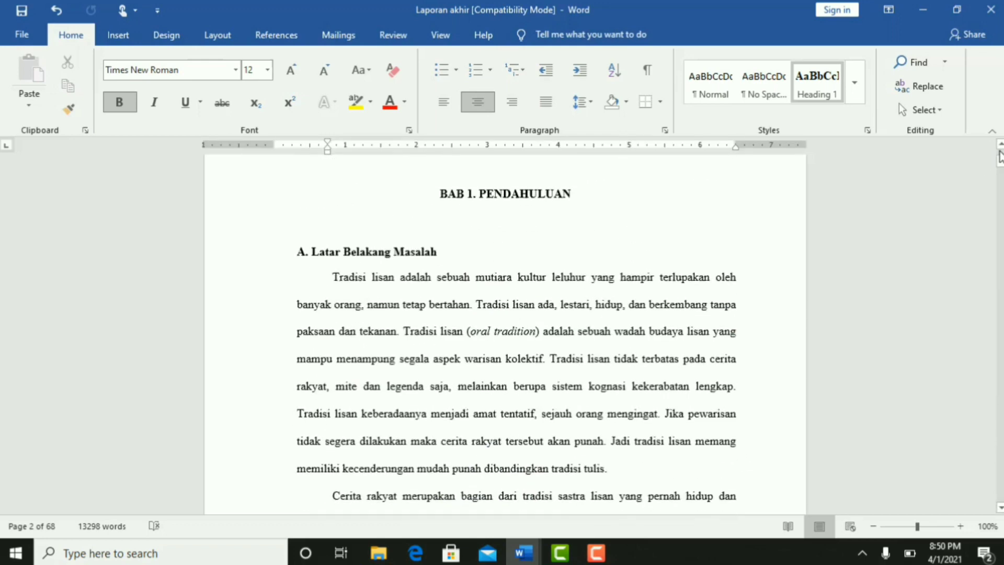
left_click(999, 148)
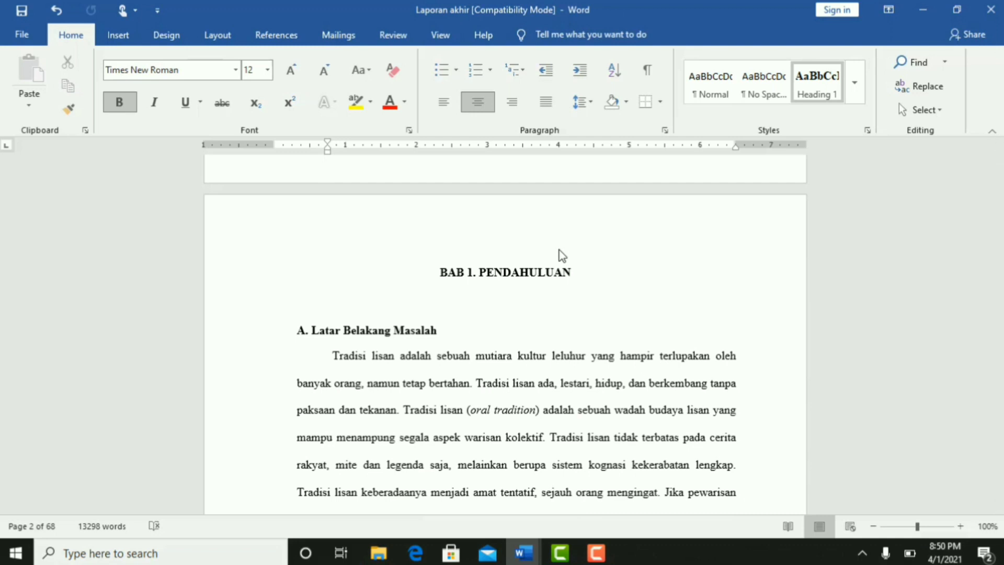
Step: Open the Navigation pane, clear its search text and show the document's headings outline
key("ctrl+f")
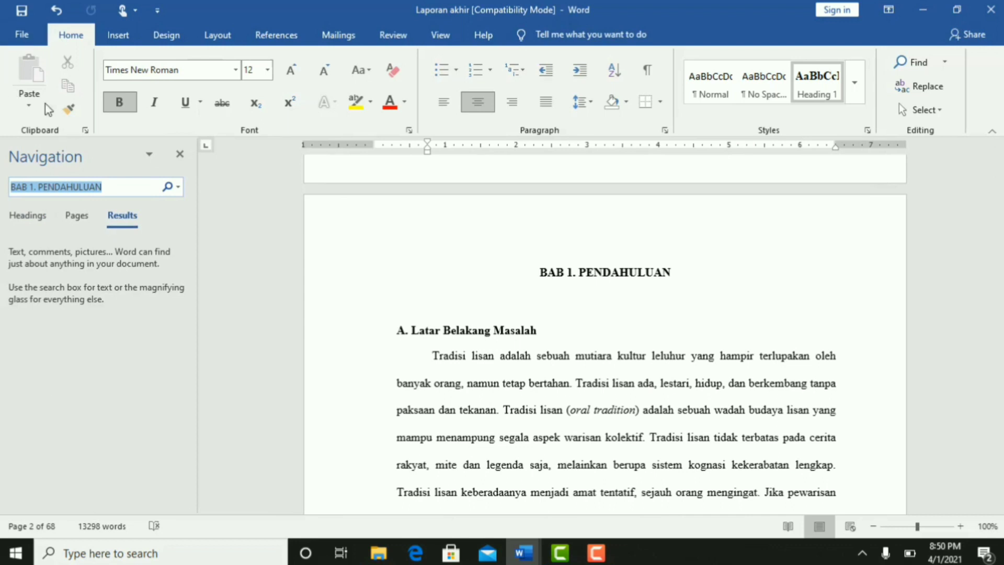
left_click_drag(119, 191, 4, 190)
key("BackSpace")
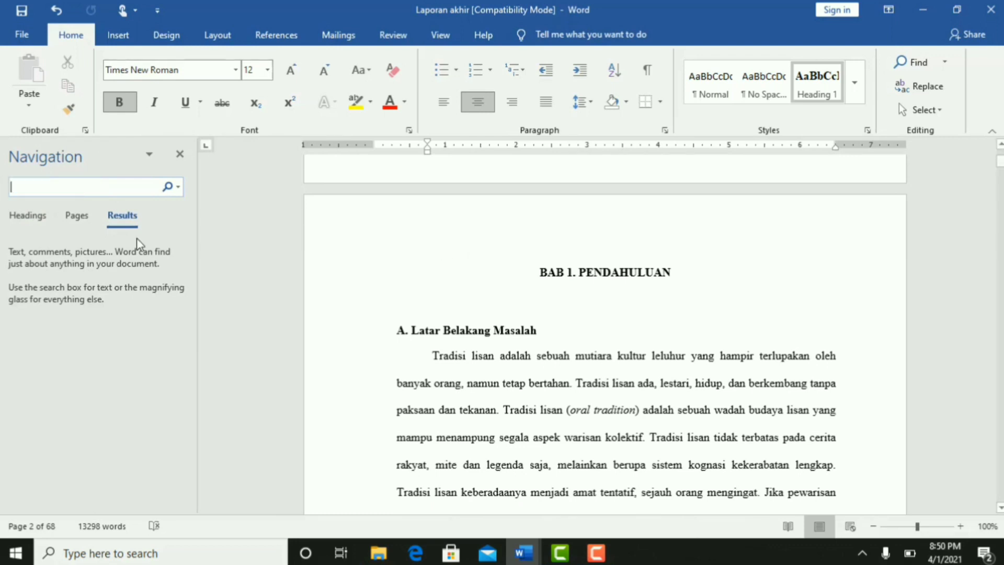
left_click(36, 217)
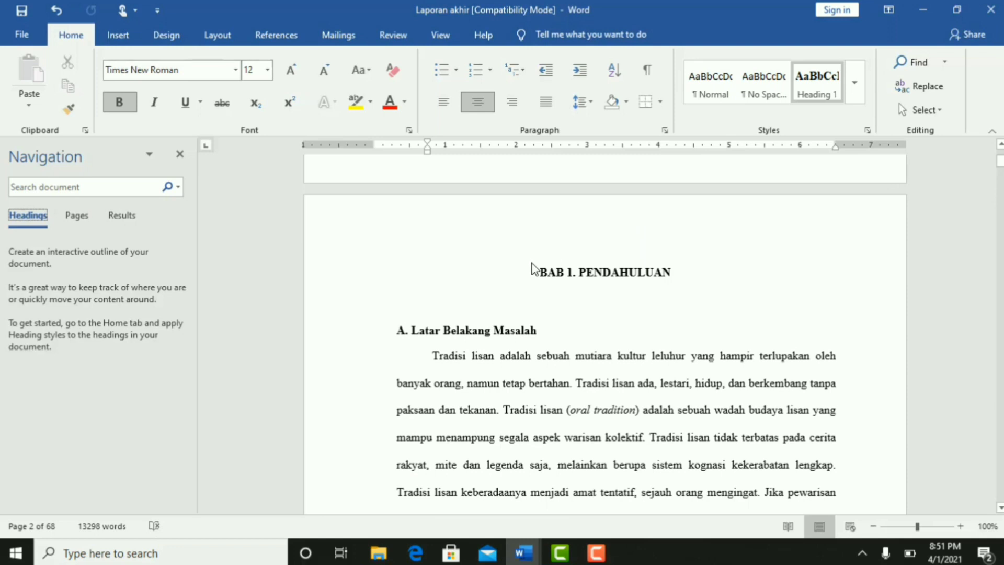
Step: Undo the last style change on the BAB 1. PENDAHULUAN chapter title
left_click(679, 274)
key("ctrl+z")
left_click_drag(654, 272, 517, 269)
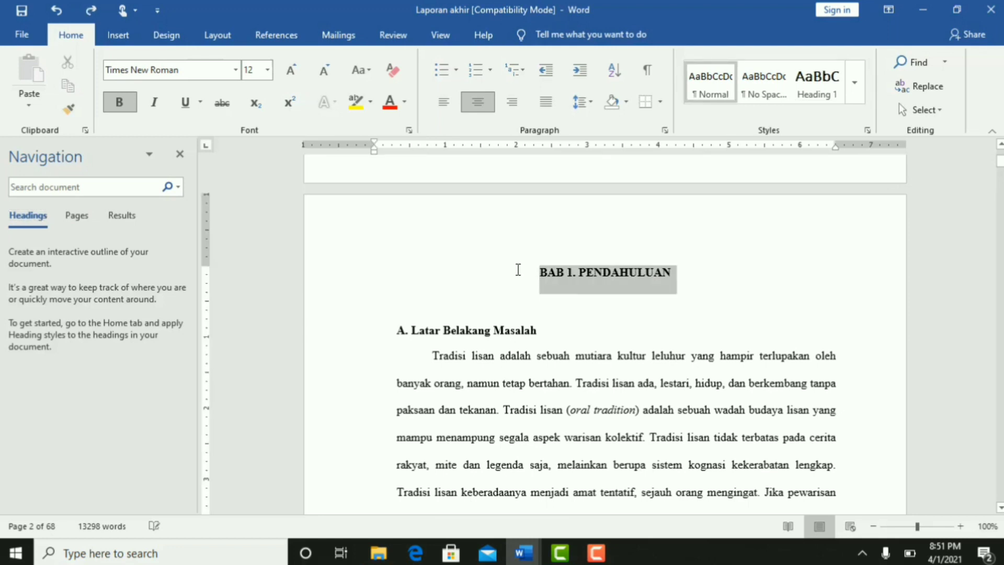
left_click(555, 293)
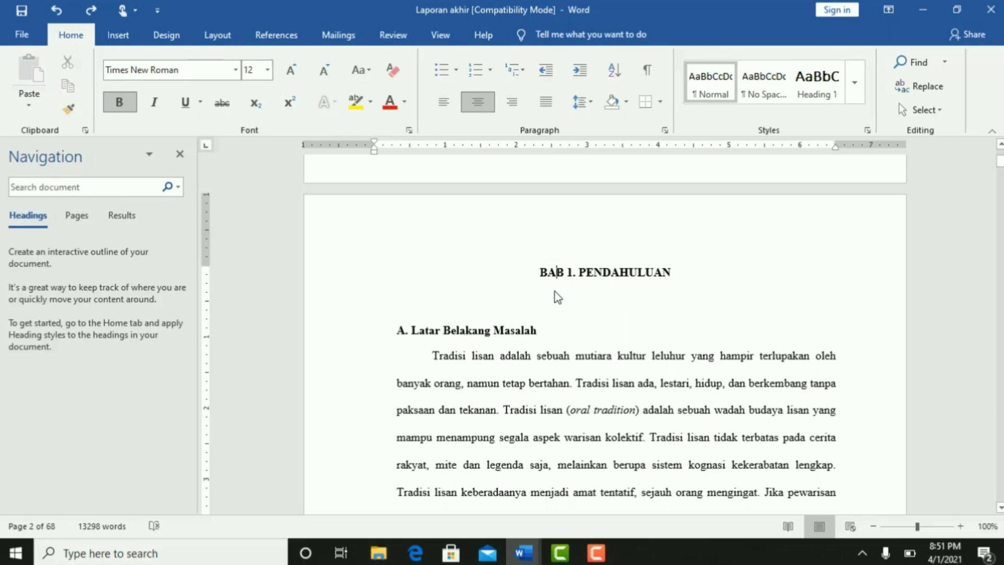
left_click(538, 331)
left_click_drag(465, 337, 396, 335)
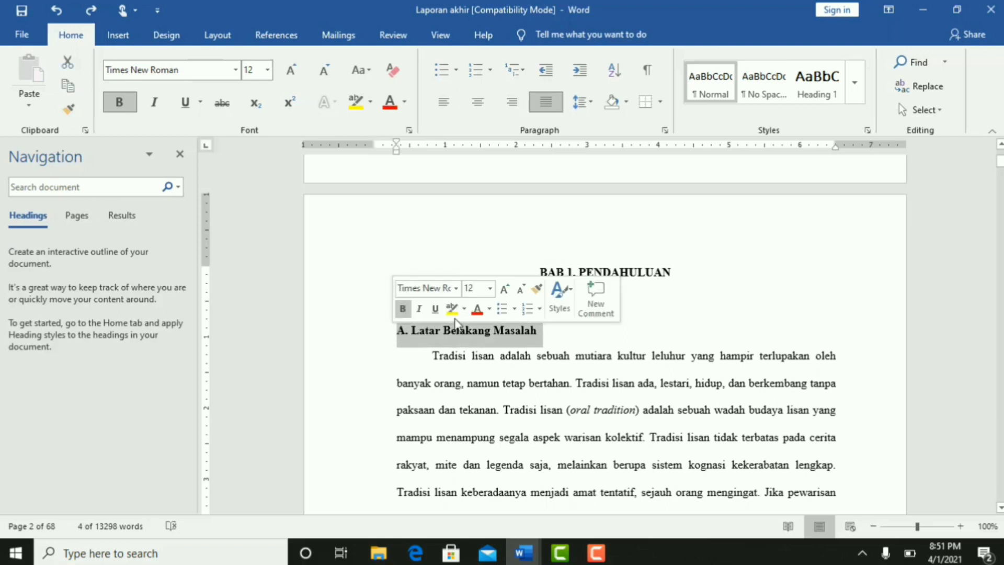
left_click(587, 334)
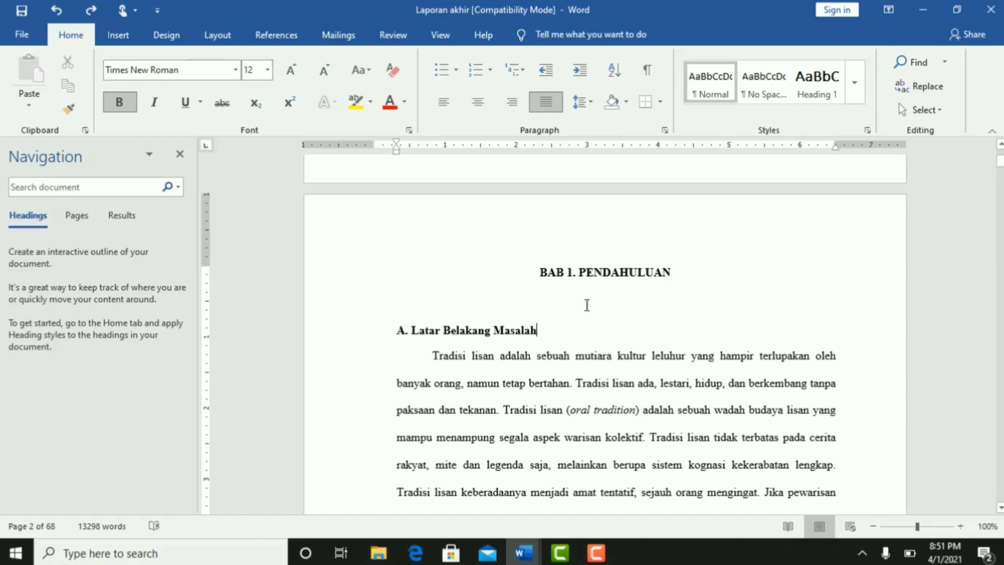
Step: Update the Heading 1 style to match the BAB 1. PENDAHULUAN chapter title, keeping the title's current formatting
left_click(678, 271)
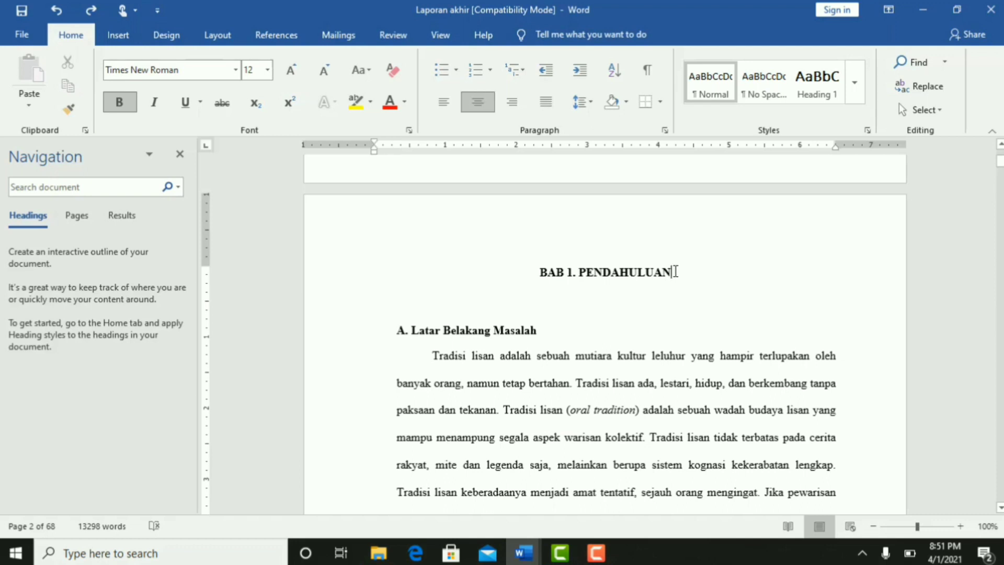
left_click_drag(676, 272, 539, 264)
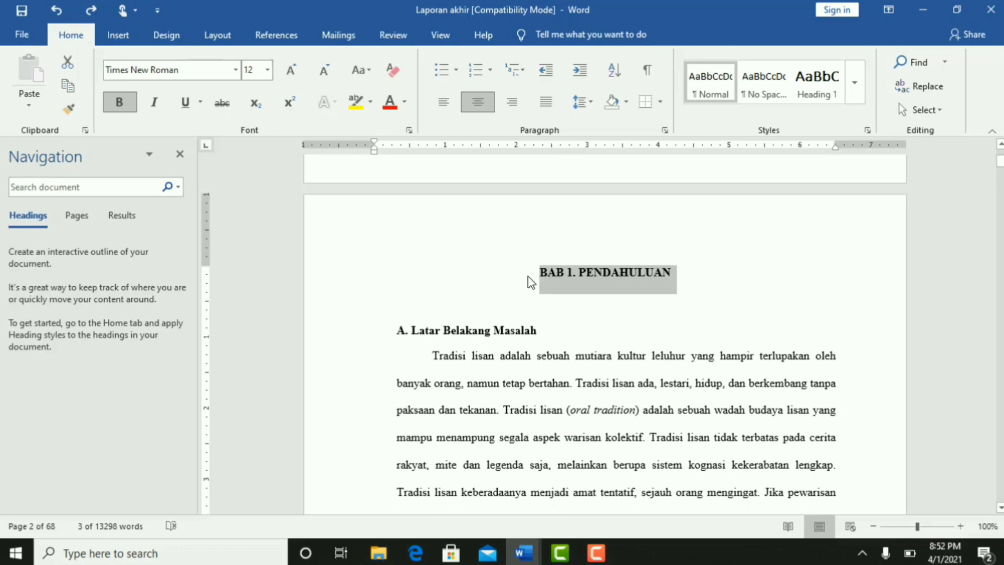
left_click_drag(679, 272, 528, 270)
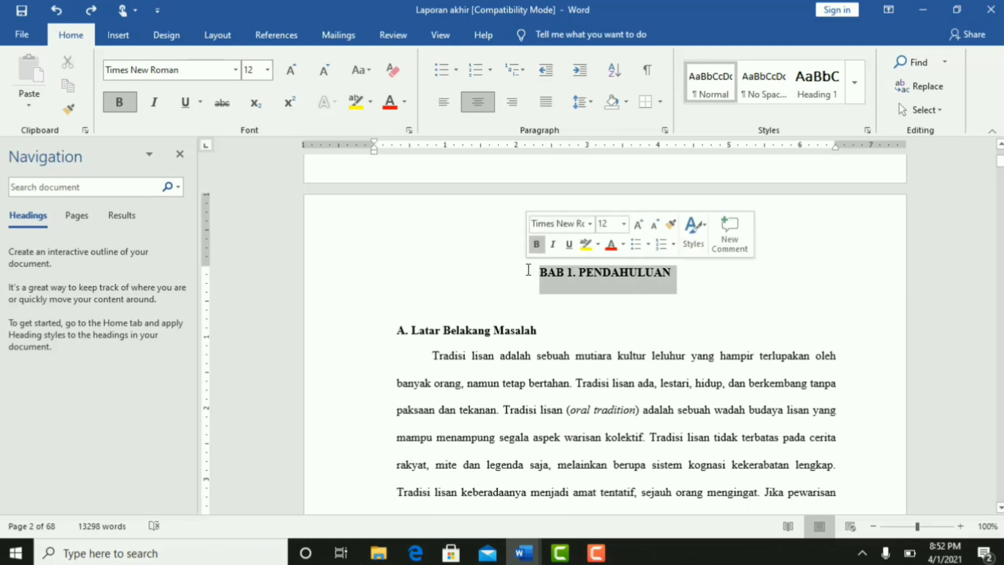
left_click(699, 280)
left_click_drag(681, 272, 520, 260)
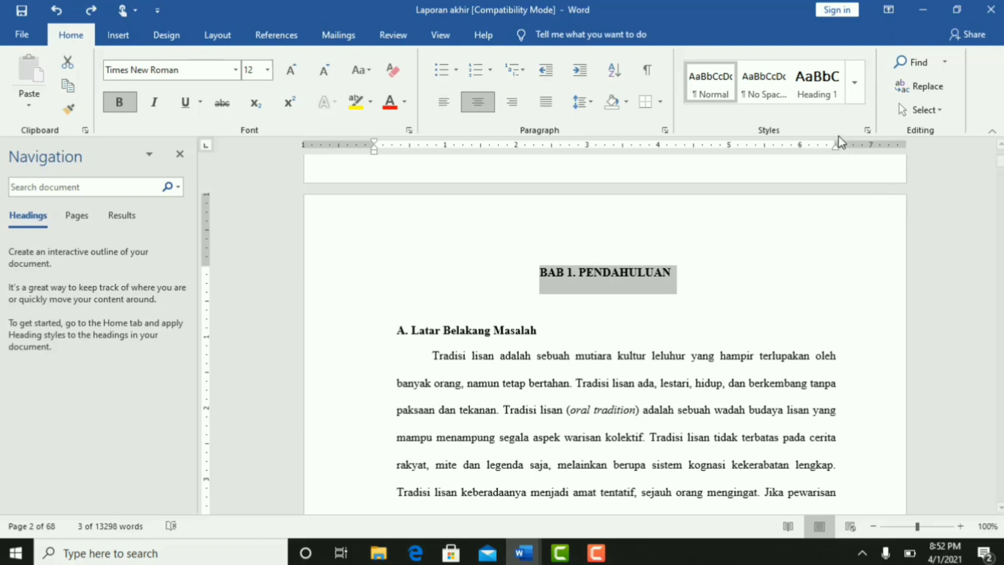
right_click(816, 88)
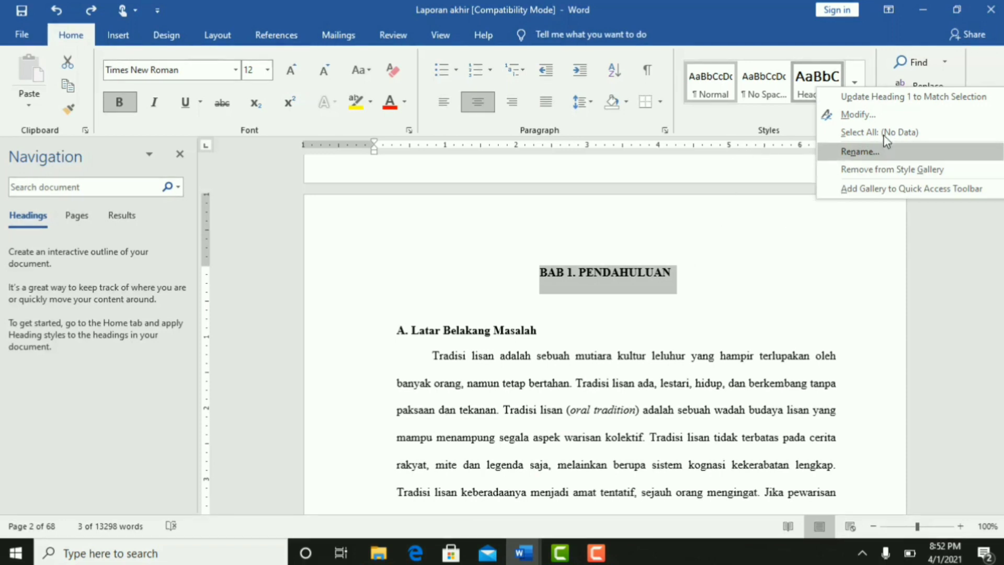
left_click(881, 98)
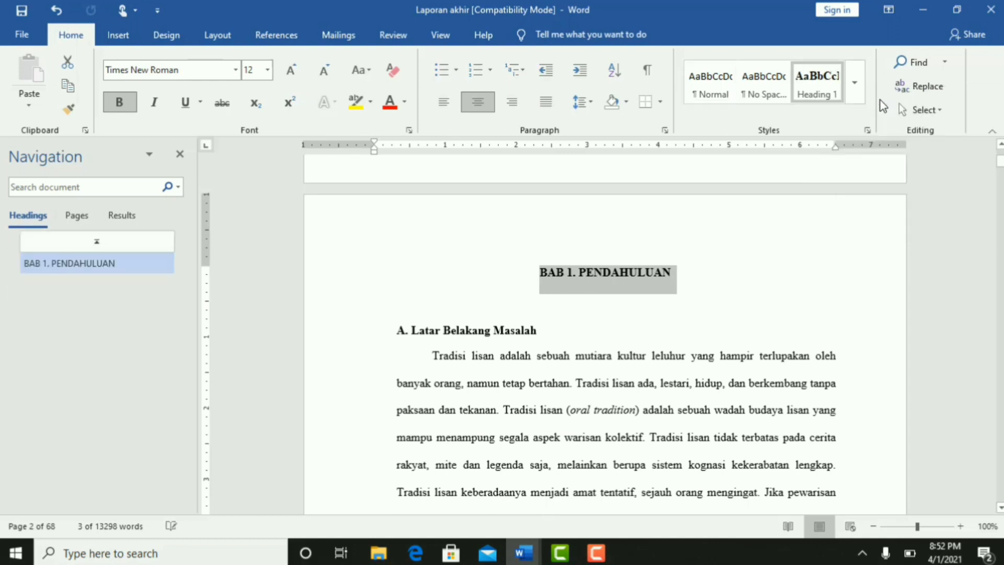
left_click(571, 288)
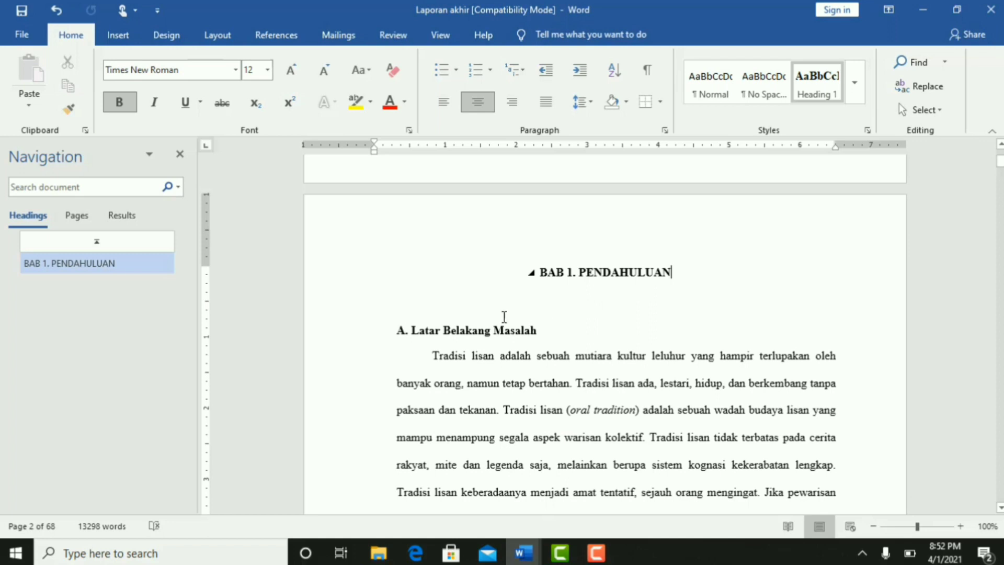
Step: Update the Heading 2 style to match the "A. Latar Belakang Masalah" subheading, keeping the subheading's current formatting
left_click(494, 331)
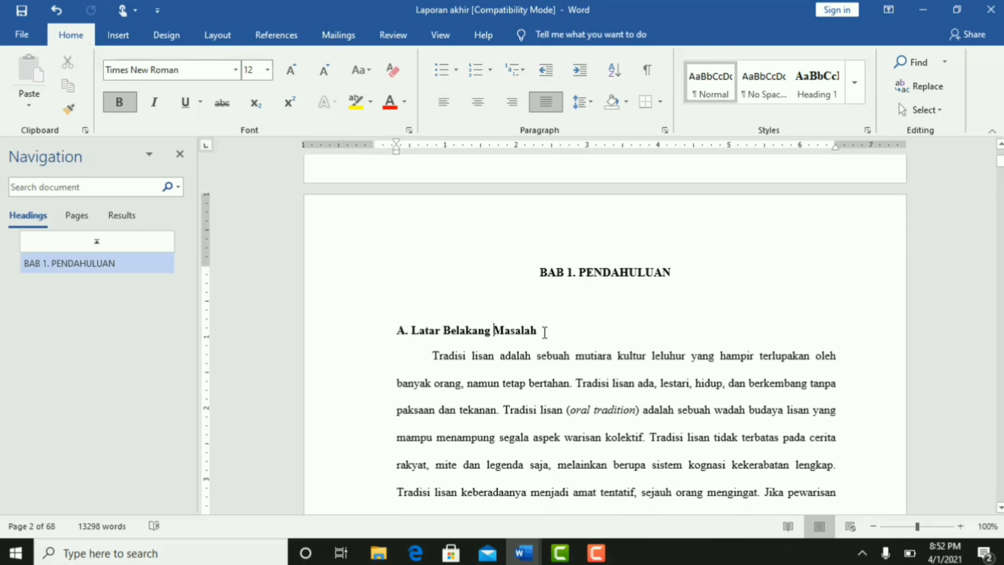
left_click_drag(539, 332, 396, 330)
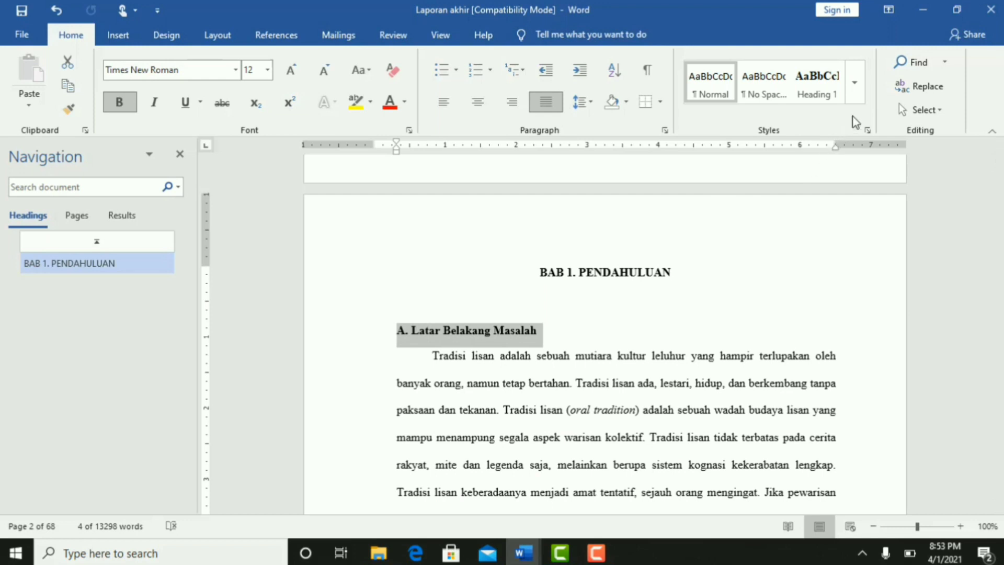
left_click(855, 86)
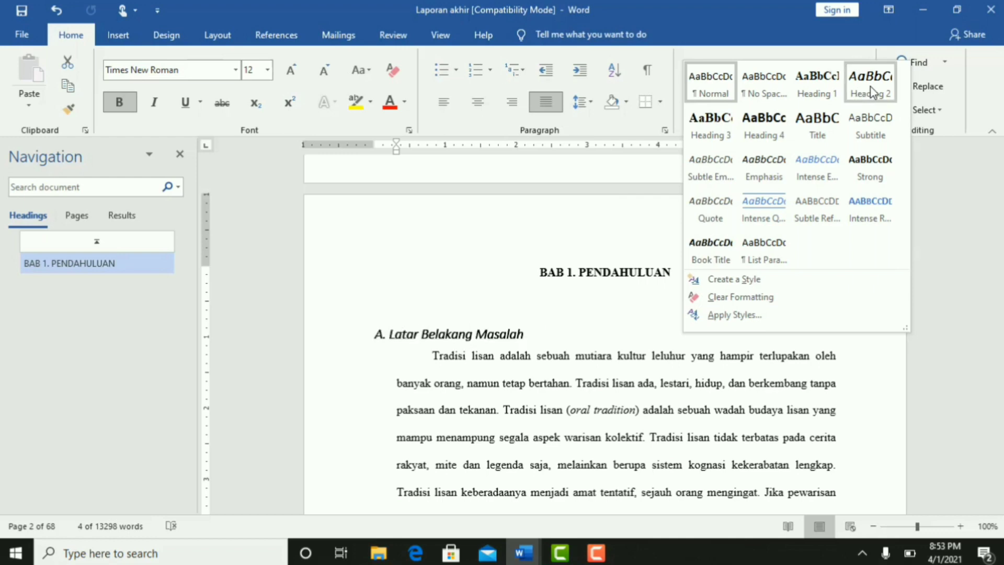
right_click(871, 92)
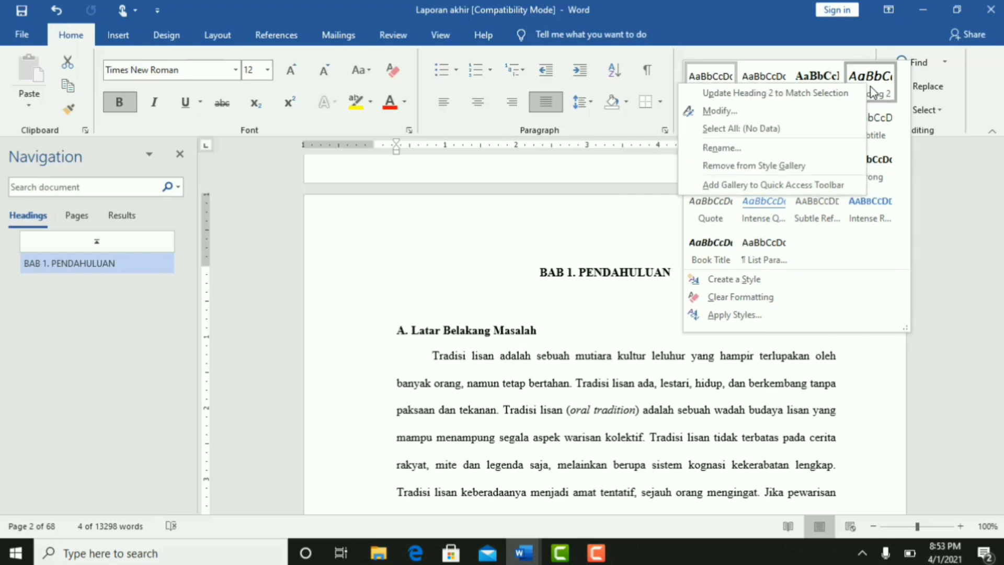
left_click(797, 94)
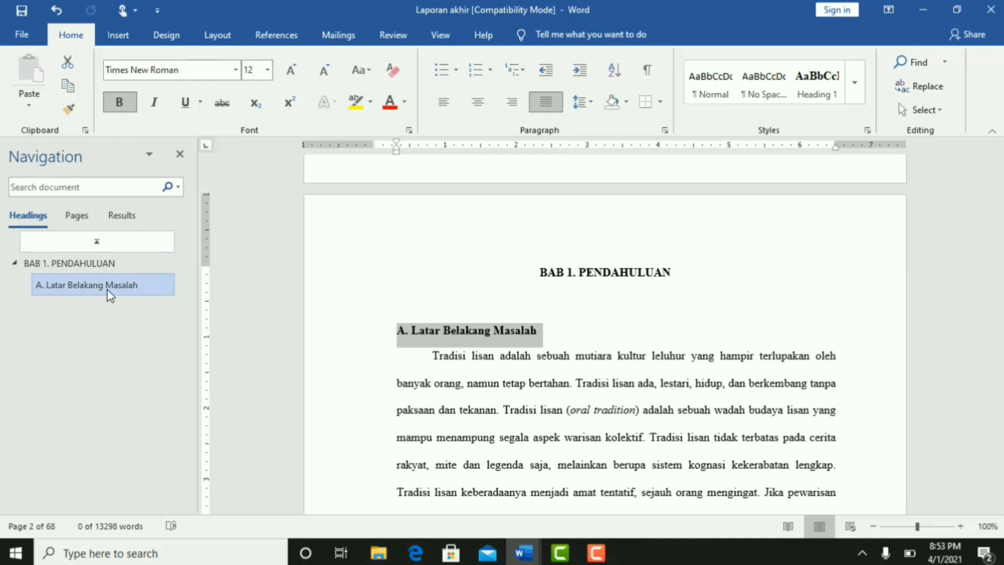
left_click(777, 413)
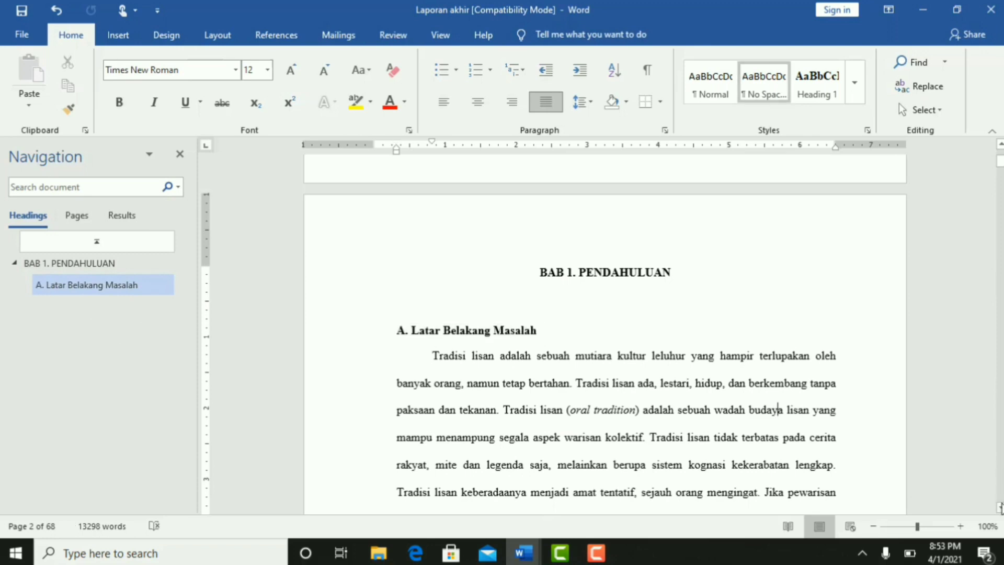
Step: Apply the Heading 2 style to the "B. Rumusan Masalah" subheading on page 4
scroll(998, 507, "down", 6)
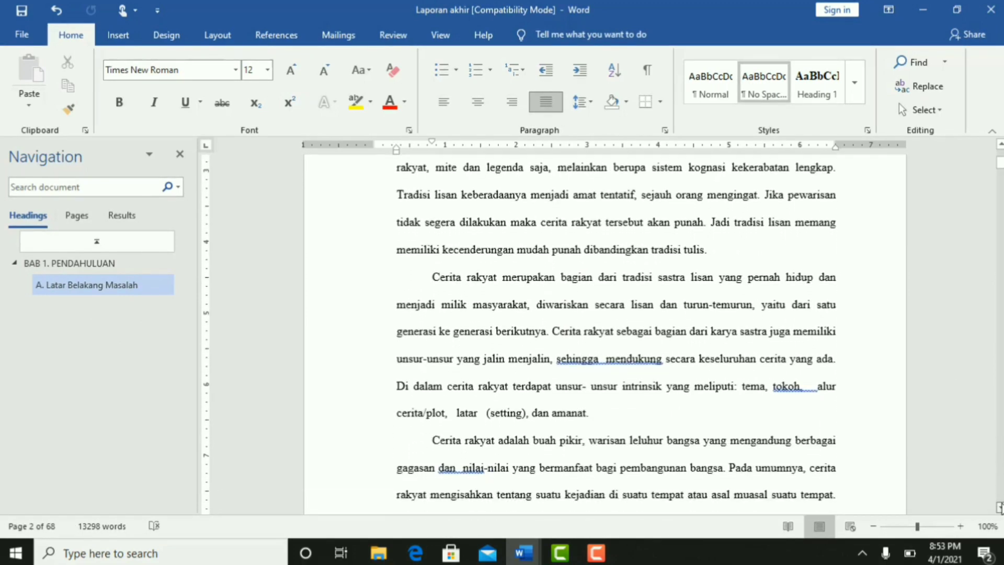
scroll(999, 507, "down", 6)
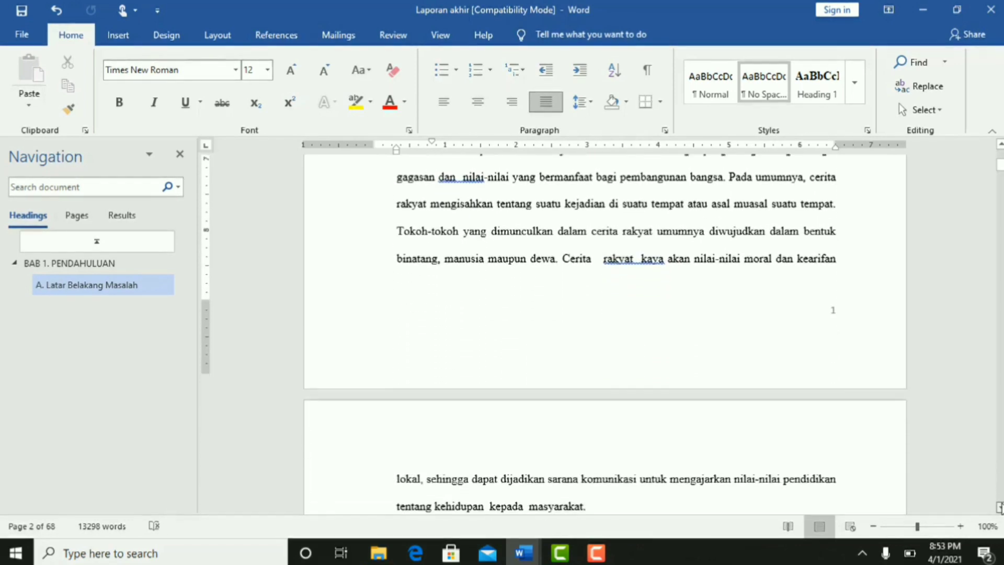
scroll(999, 507, "down", 5)
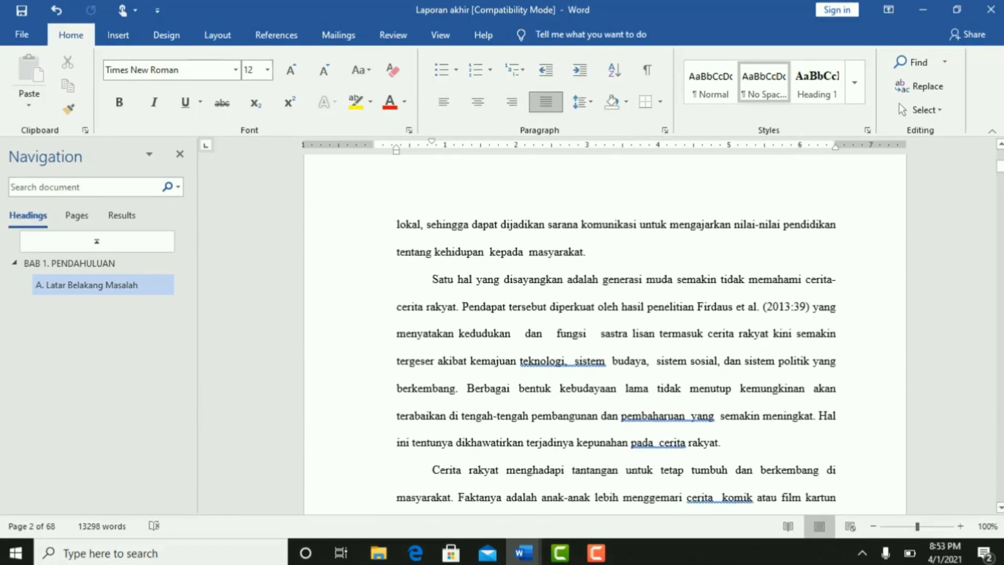
scroll(999, 507, "down", 10)
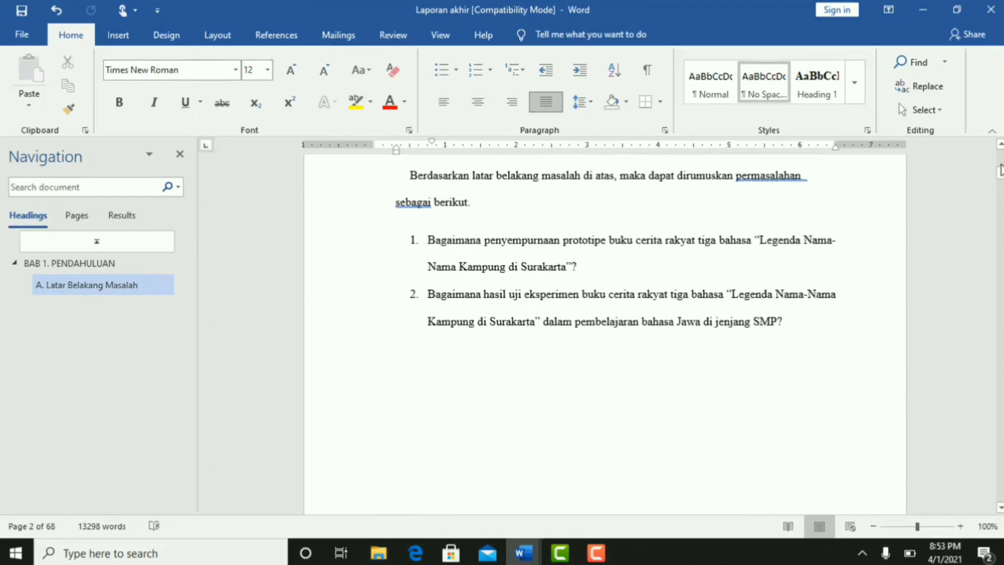
scroll(999, 167, "up", 10)
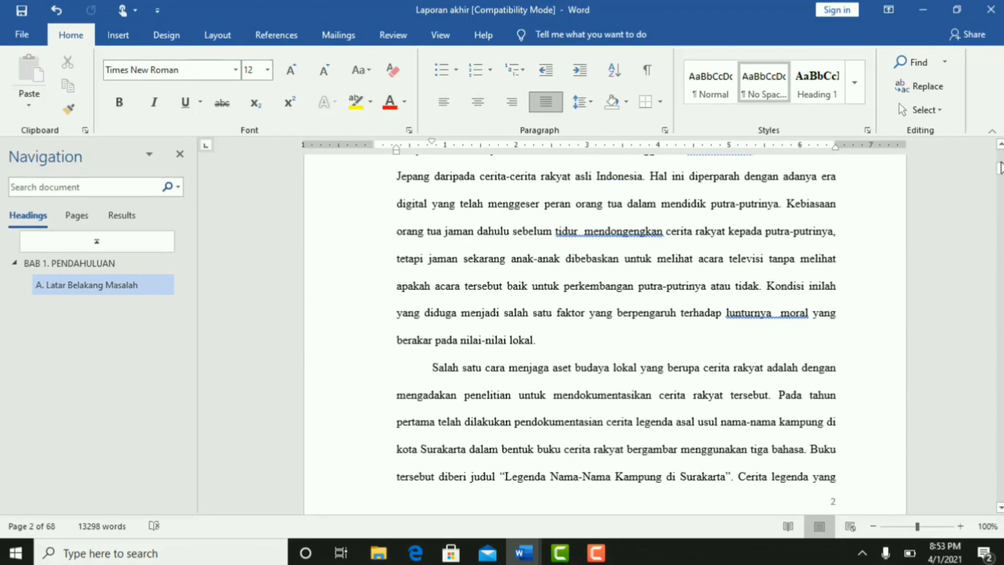
scroll(1000, 167, "down", 8)
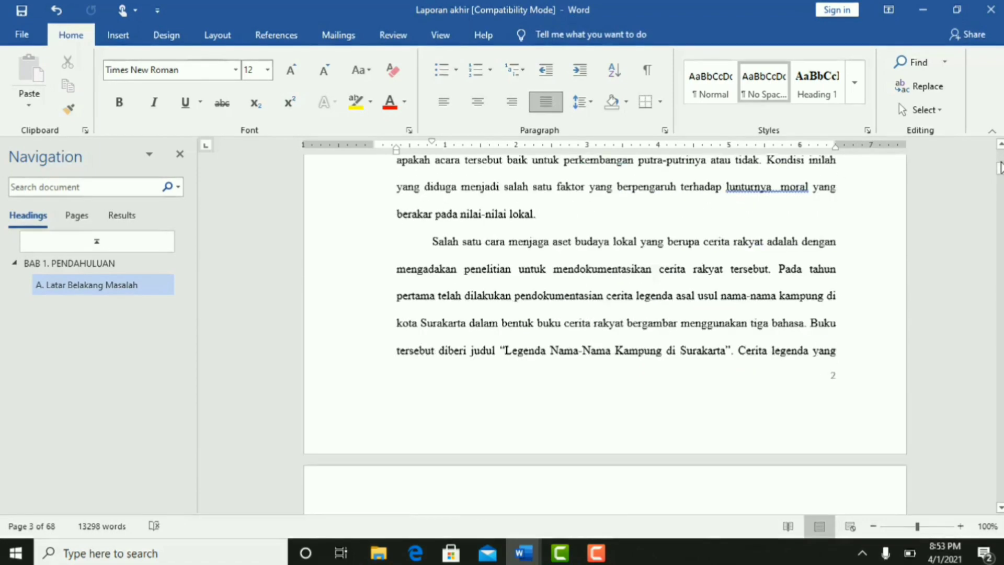
scroll(1000, 168, "down", 9)
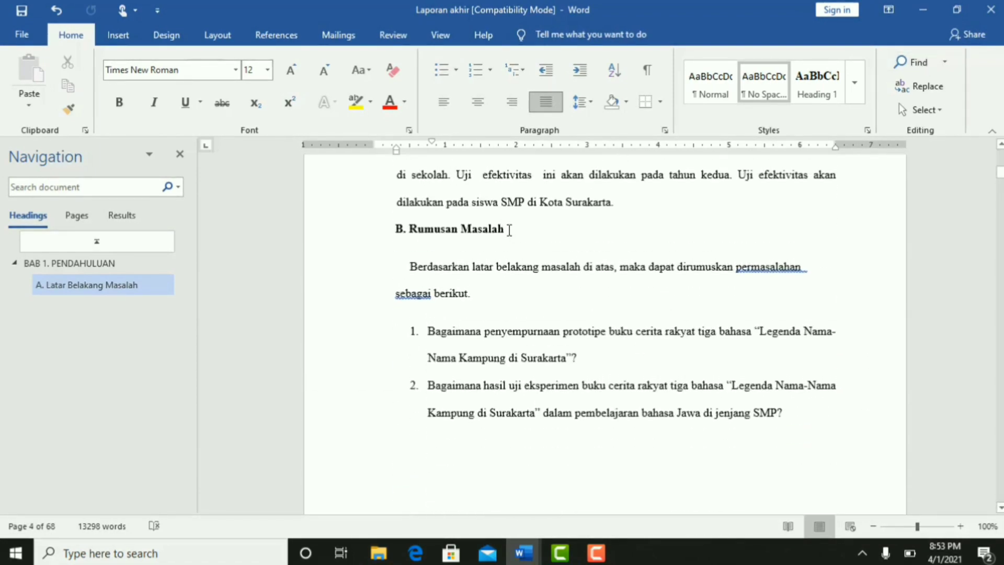
left_click_drag(508, 230, 367, 227)
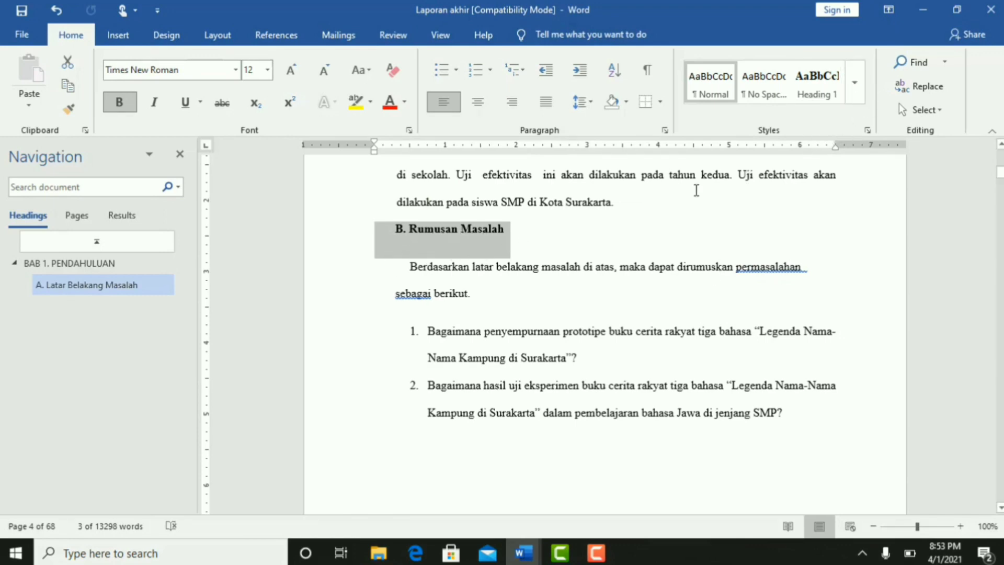
left_click(852, 88)
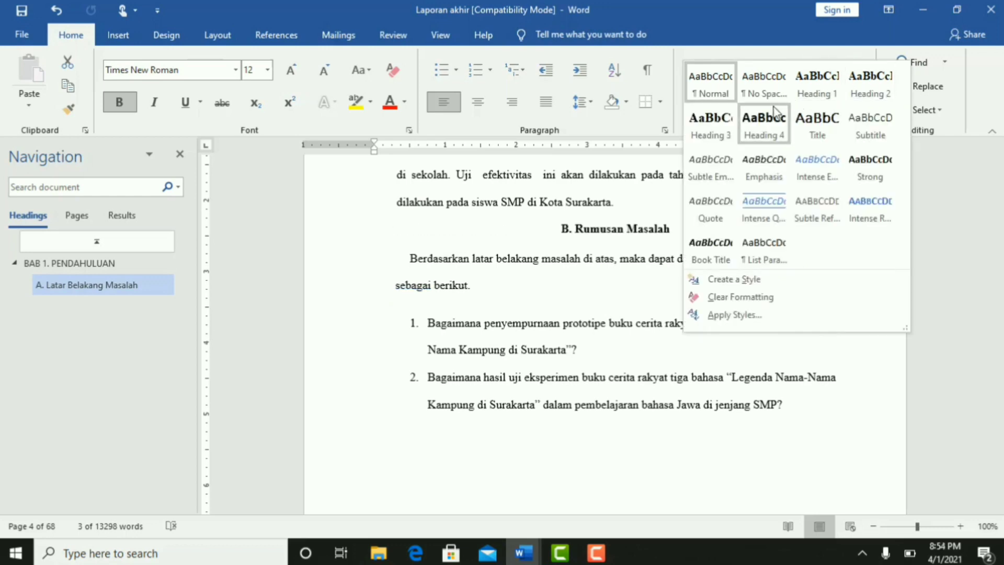
left_click(865, 97)
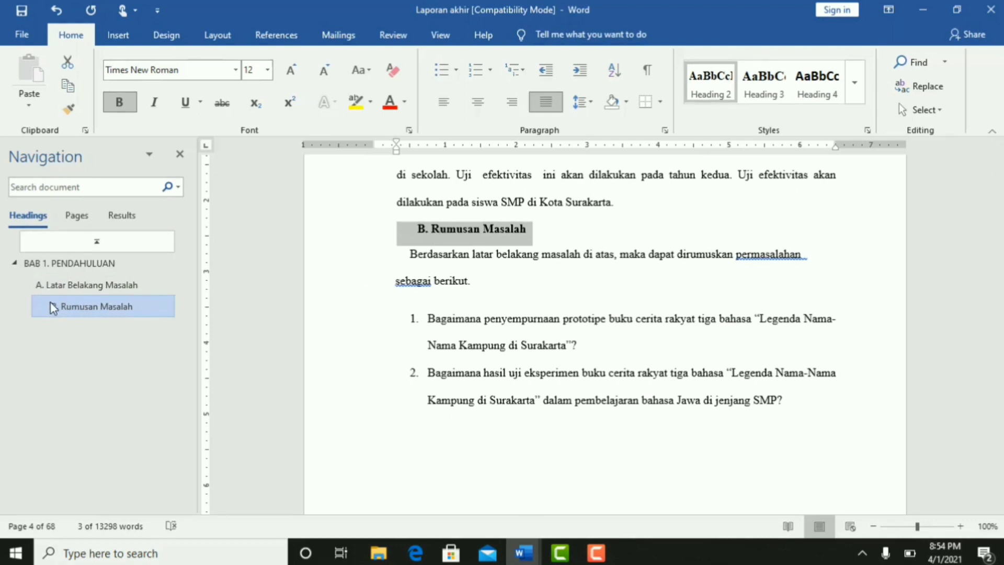
Step: Remove the leading spaces before the "B. Rumusan Masalah" subheading so it starts at the text margin
left_click(419, 227)
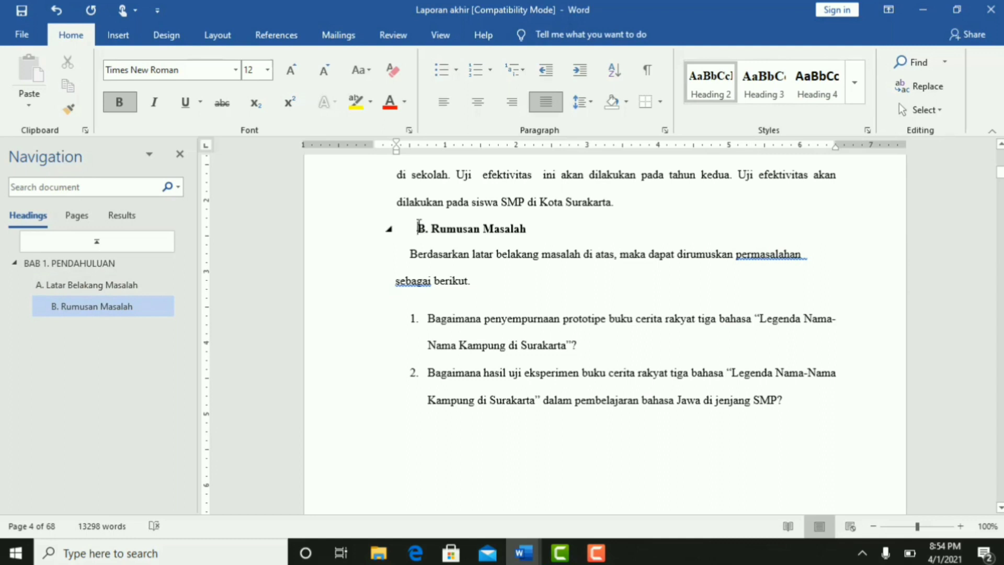
key("BackSpace")
key("BackSpace")
key("BackSpace")
key("BackSpace")
key("BackSpace")
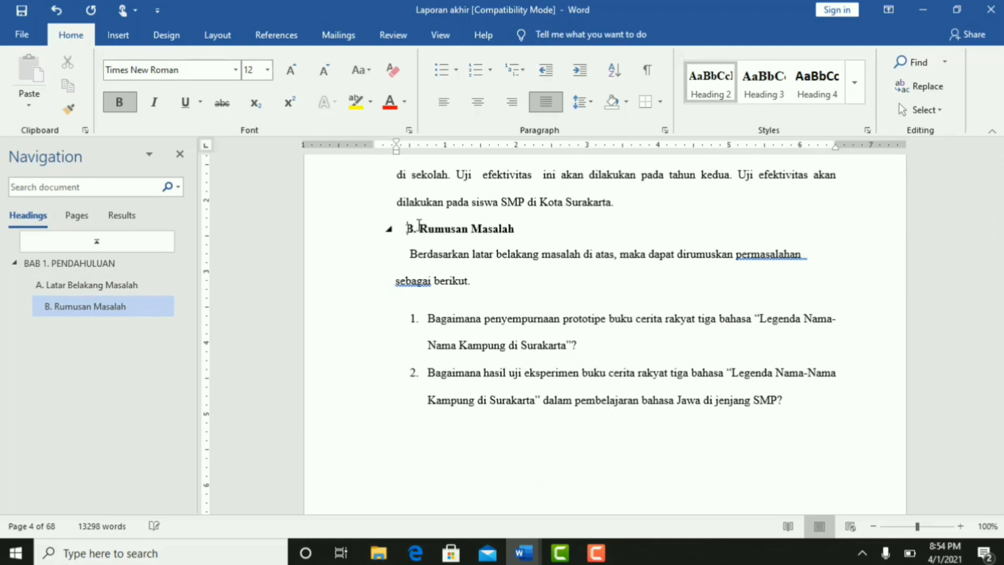
key("BackSpace")
key("BackSpace")
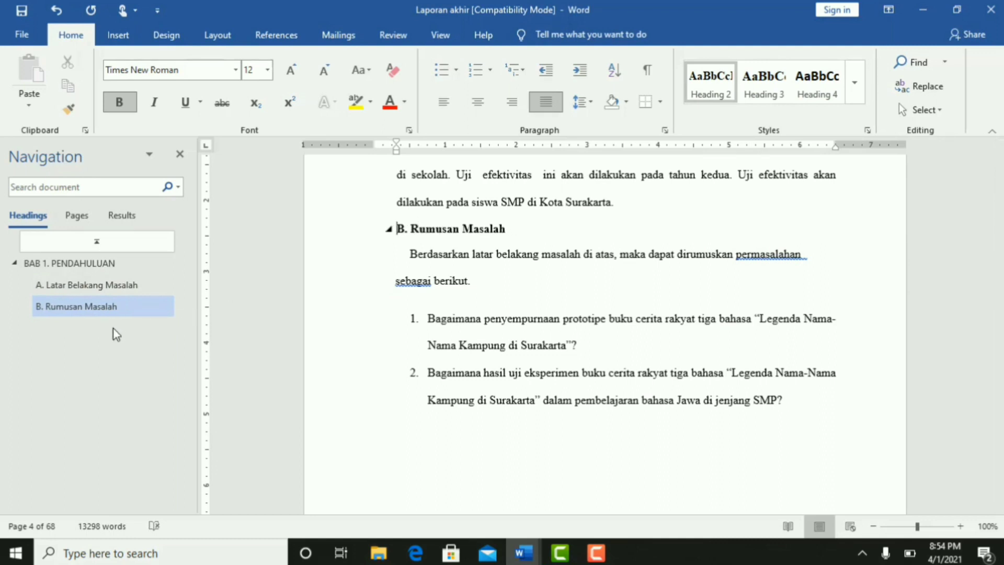
left_click(437, 260)
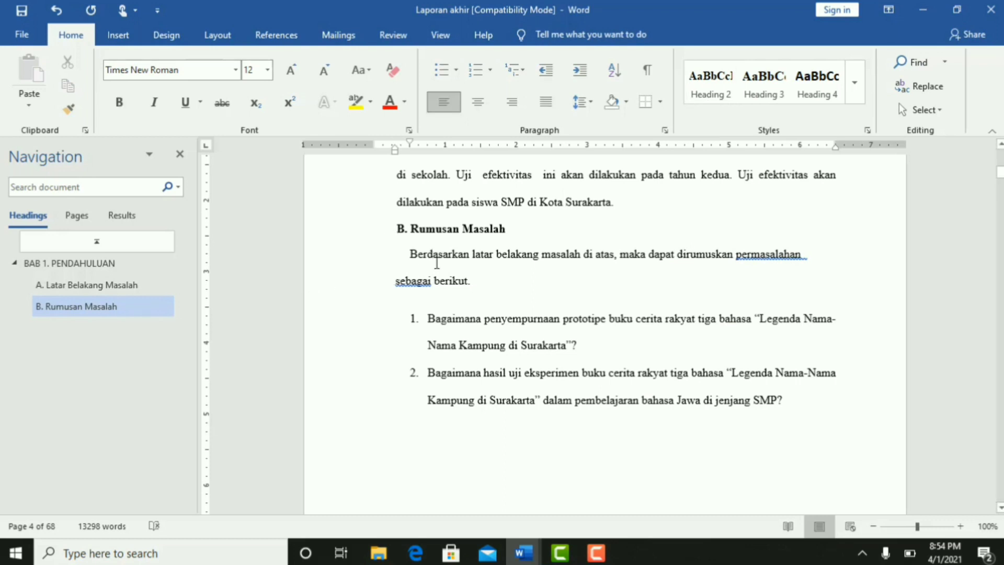
Step: Update the Heading 1 style to match the BAB 2. TINJAUAN PUSTAKA chapter title, keeping the title's current formatting
scroll(437, 261, "down", 6)
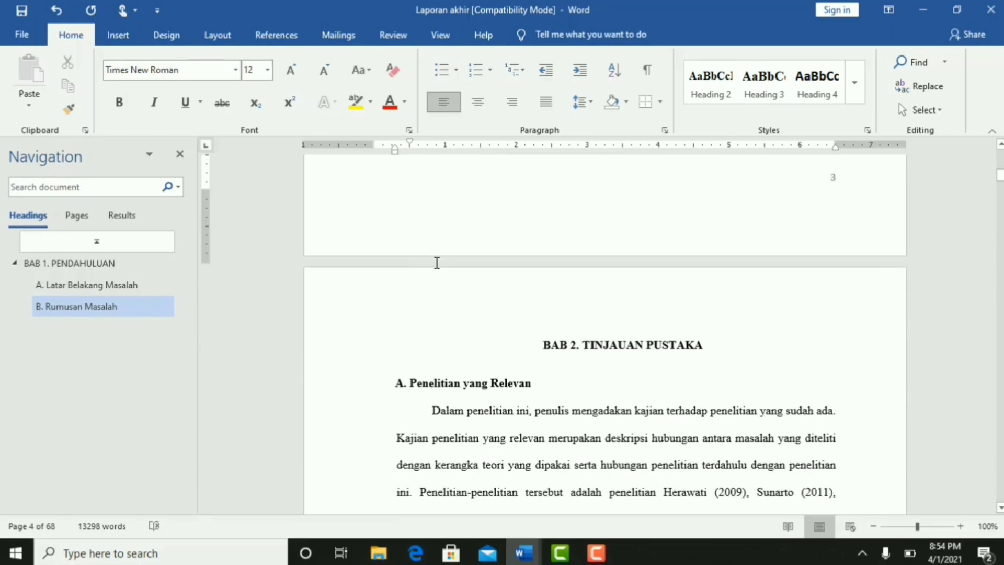
scroll(437, 262, "down", 2)
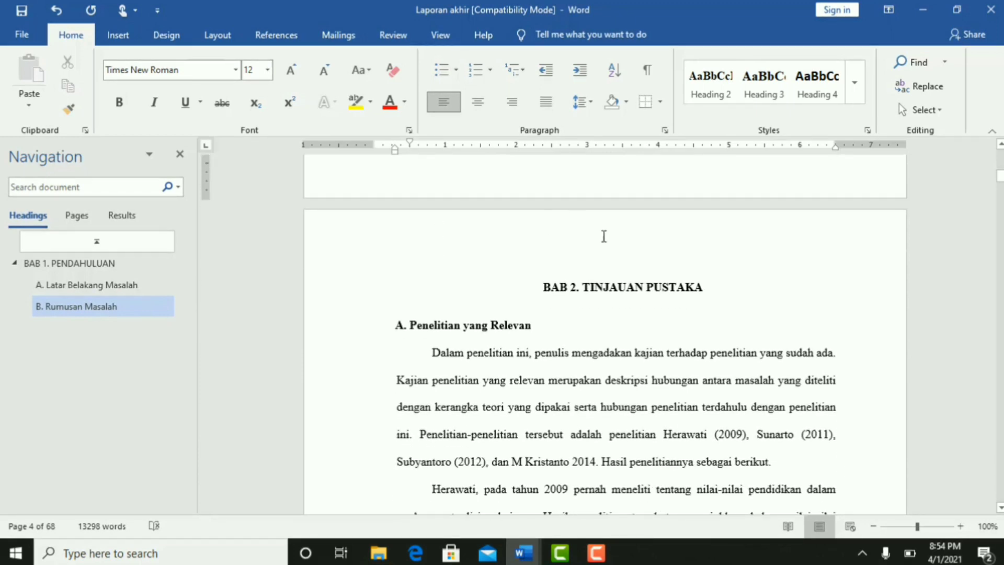
left_click(623, 280)
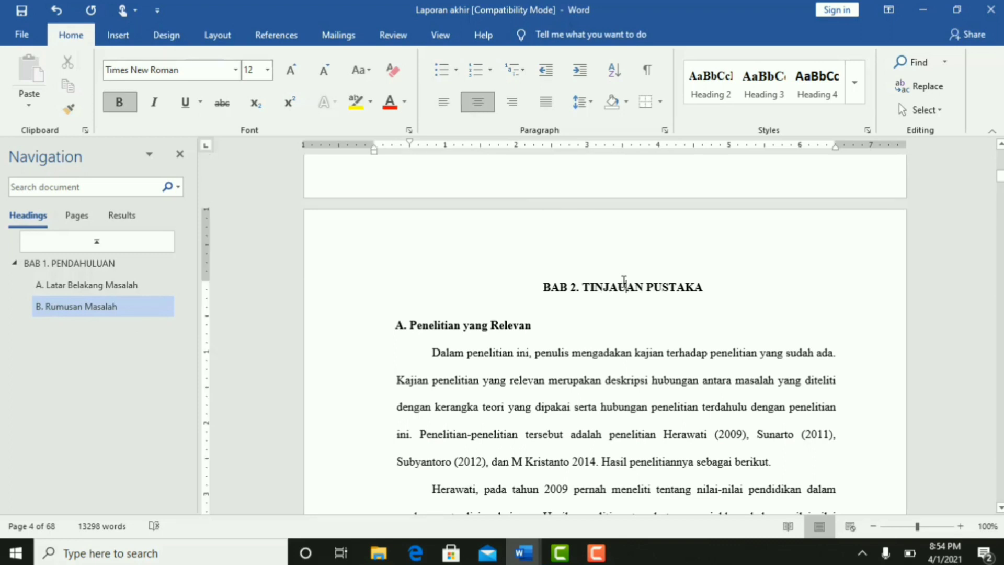
left_click_drag(708, 287, 537, 276)
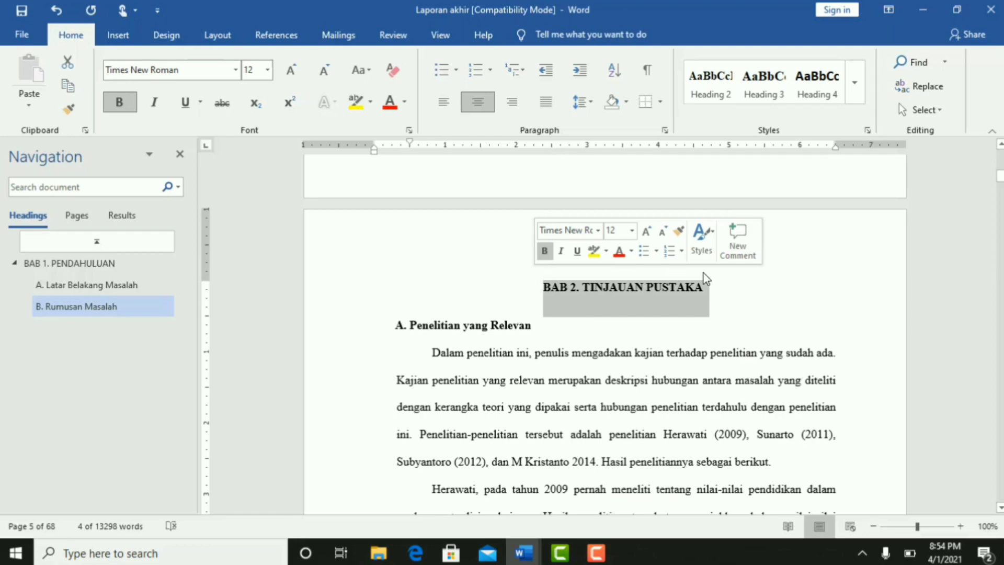
left_click(856, 74)
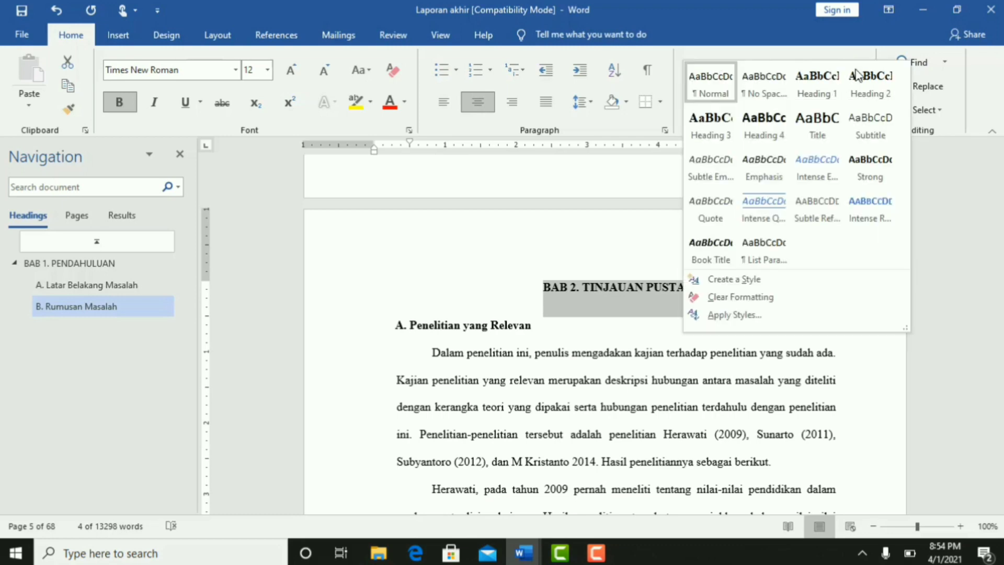
right_click(813, 82)
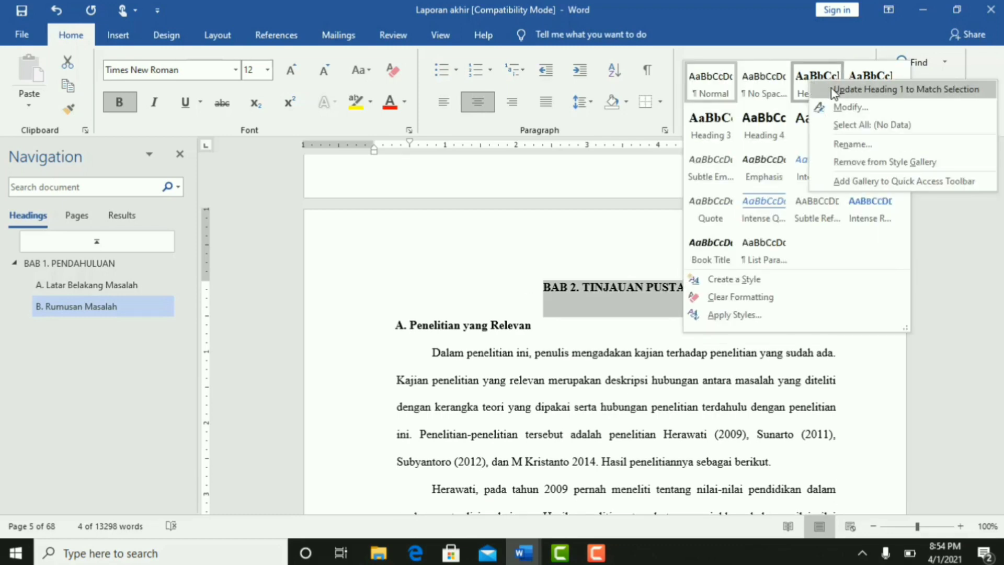
left_click(834, 90)
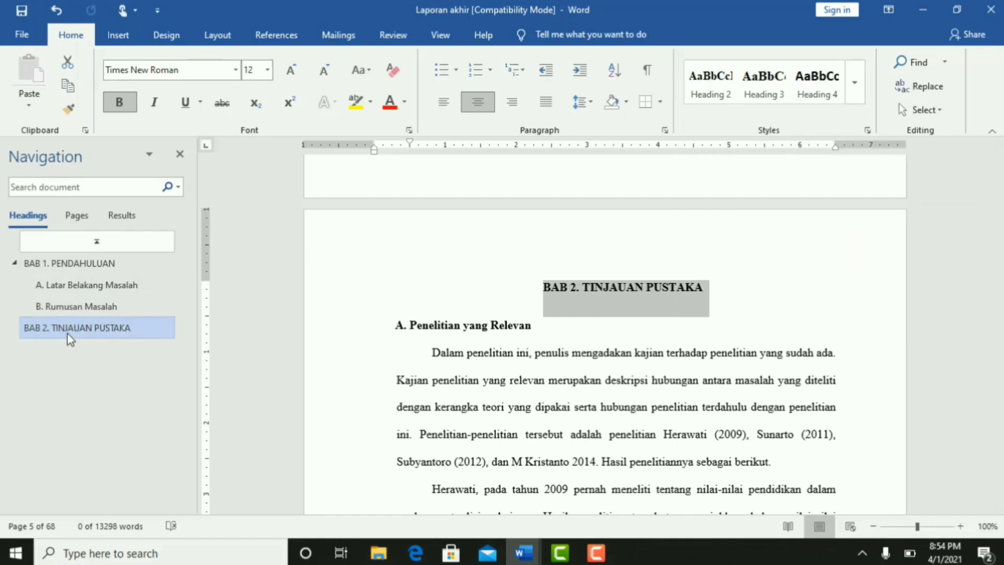
Step: Update the Heading 2 style to match the "A. Penelitian yang Relevan" subheading, keeping the subheading's current formatting
left_click(449, 325)
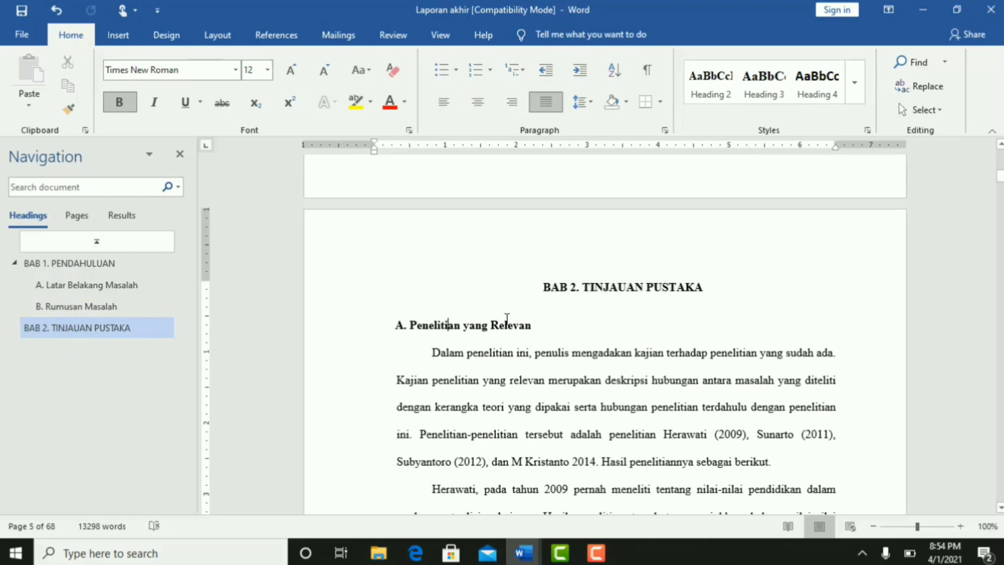
left_click_drag(534, 326, 389, 323)
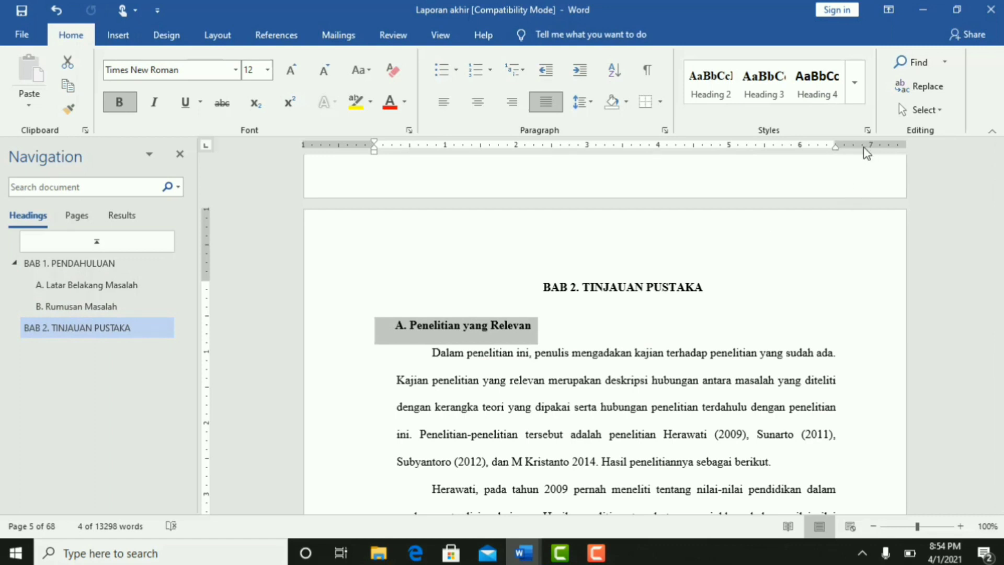
right_click(715, 92)
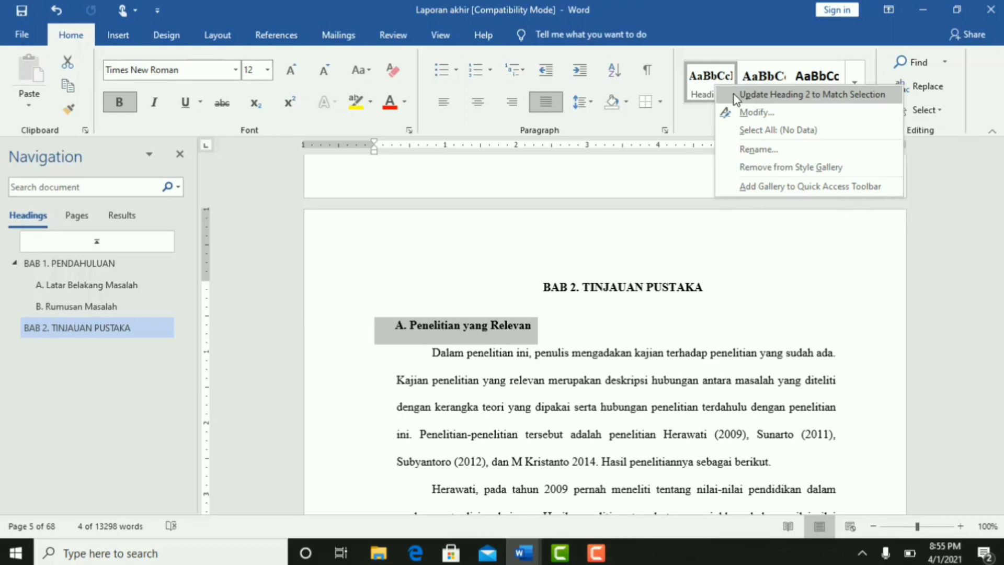
left_click(736, 95)
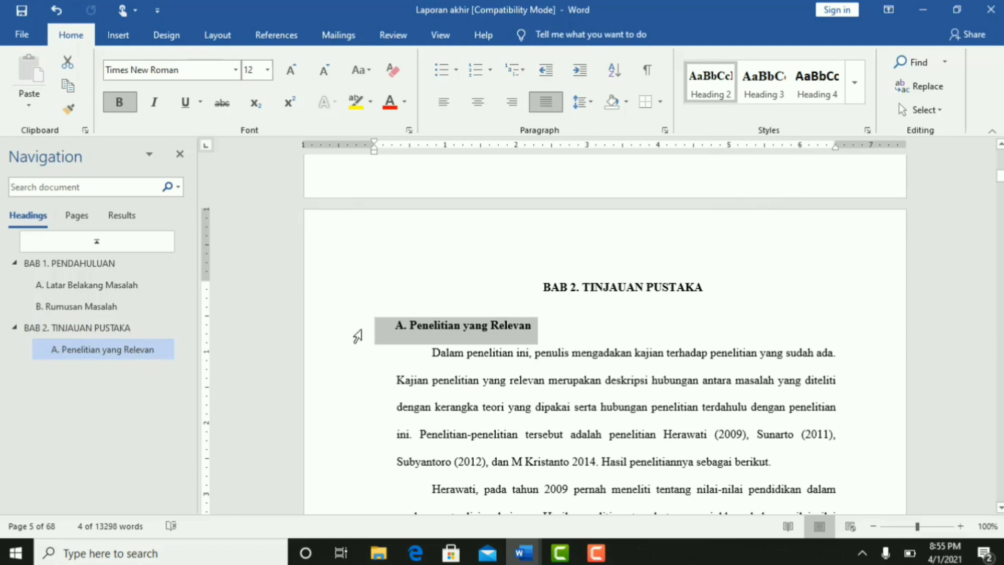
Step: Remove the leading spaces before the "A. Penelitian yang Relevan" subheading, keeping it on its own line below the chapter title
left_click(396, 328)
key("Delete")
key("Delete")
key("Delete")
key("Delete")
key("Delete")
key("Delete")
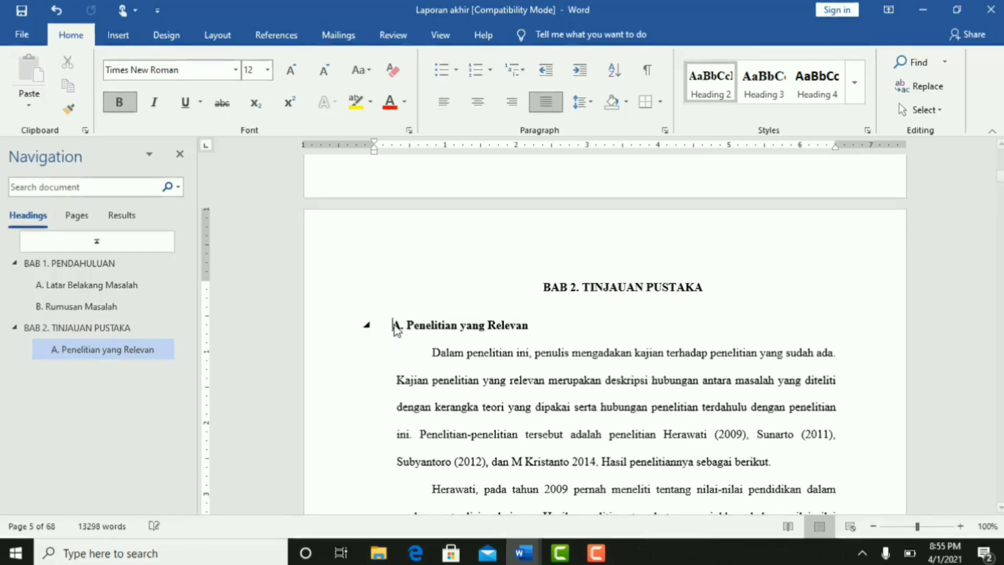
key("Delete")
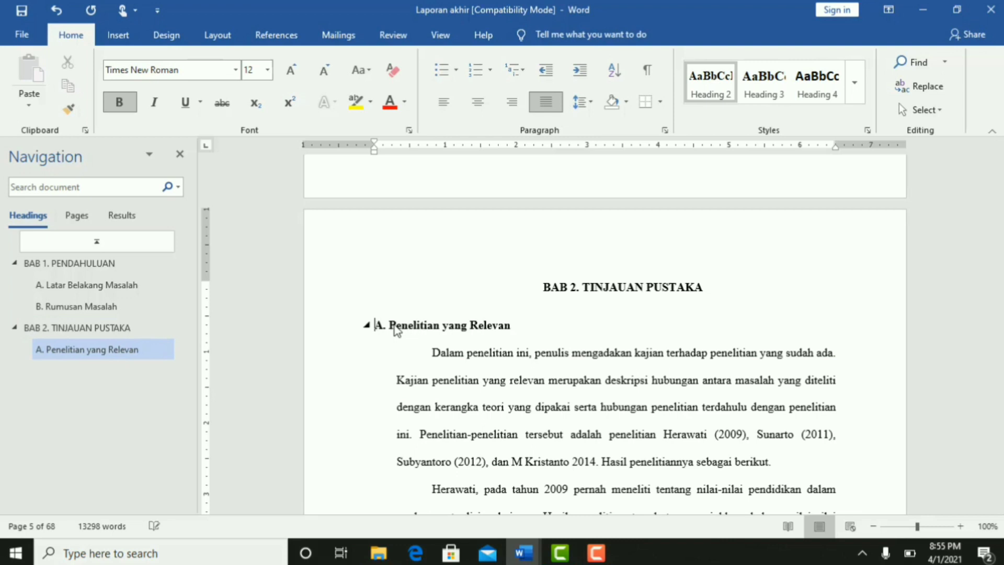
key("BackSpace")
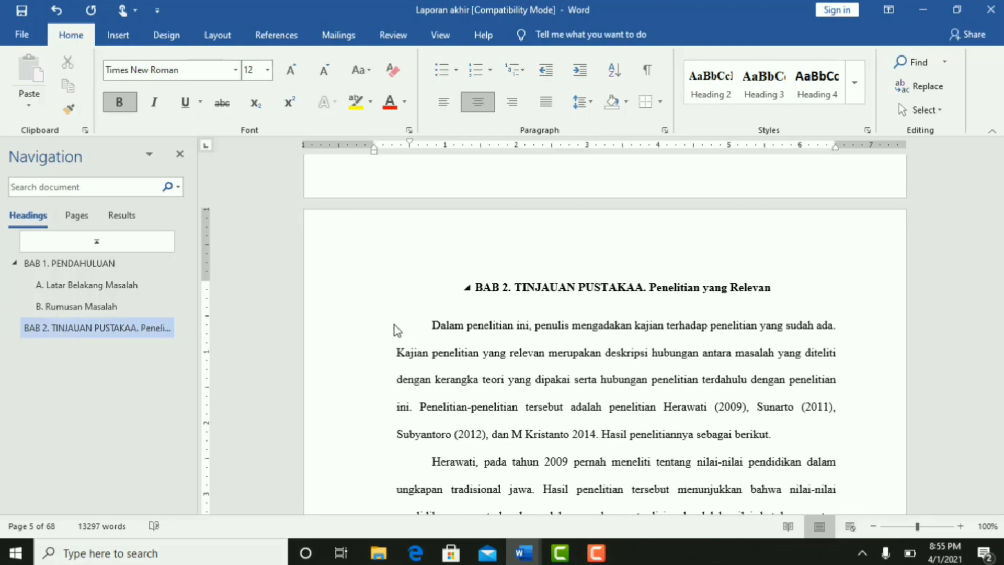
left_click(55, 11)
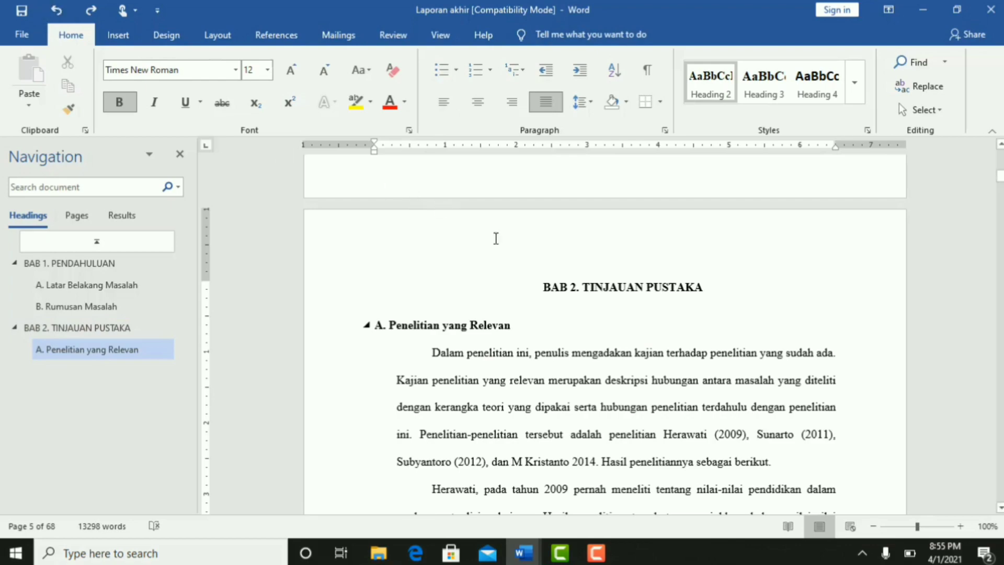
Step: Apply the Heading 2 style to the "B. Landasan Teori" subheading on page 7
scroll(519, 322, "down", 15)
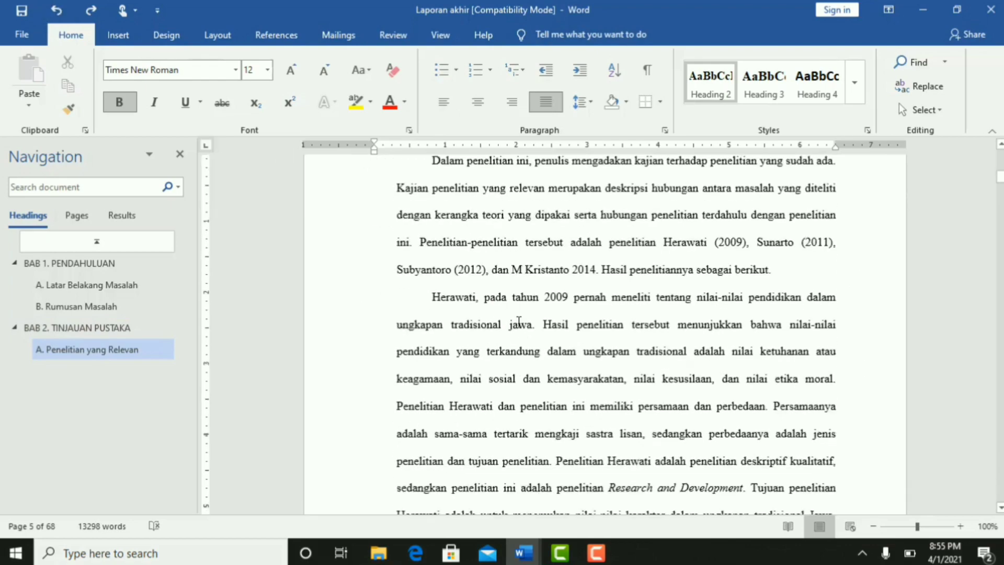
scroll(519, 322, "down", 15)
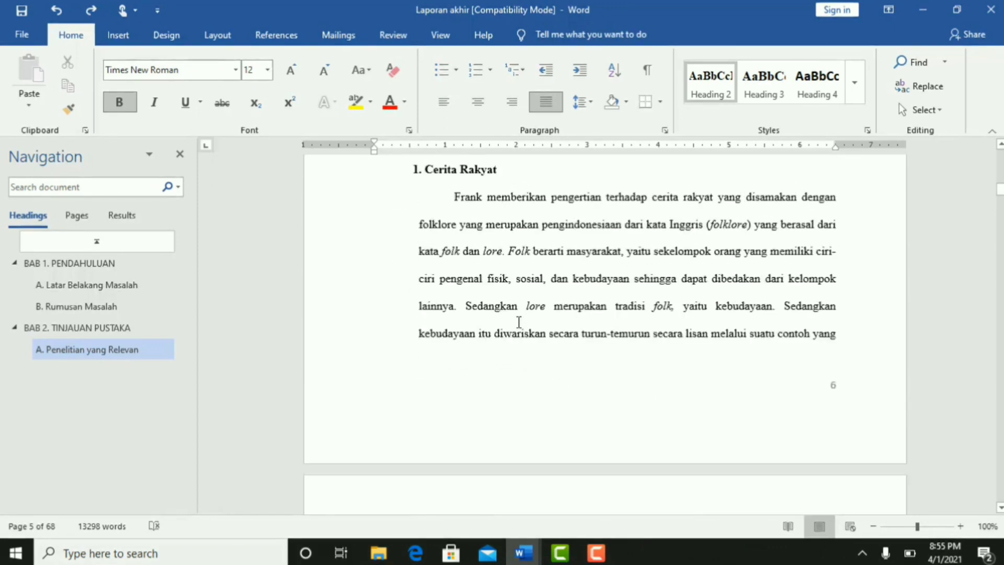
scroll(519, 321, "up", 5)
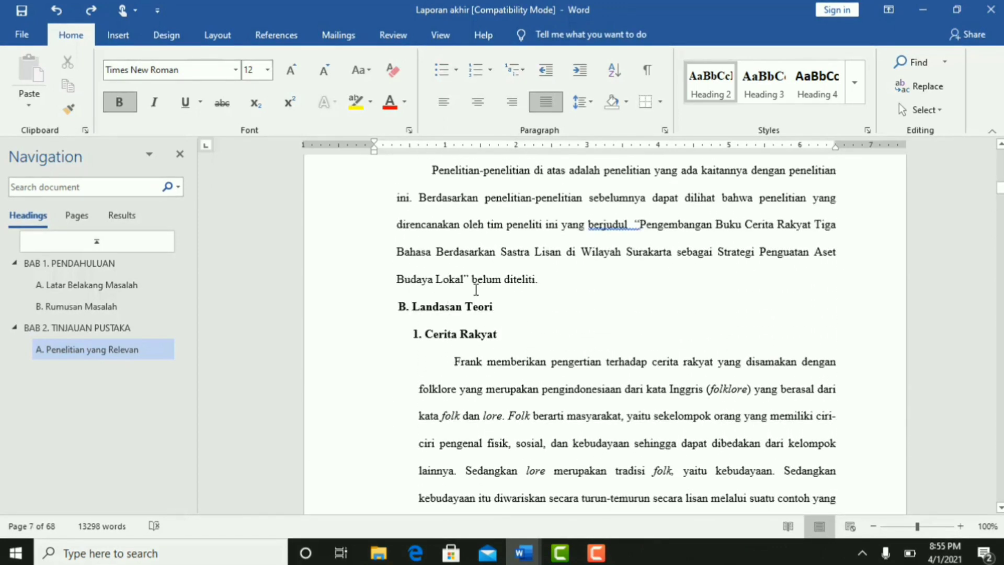
triple_click(462, 302)
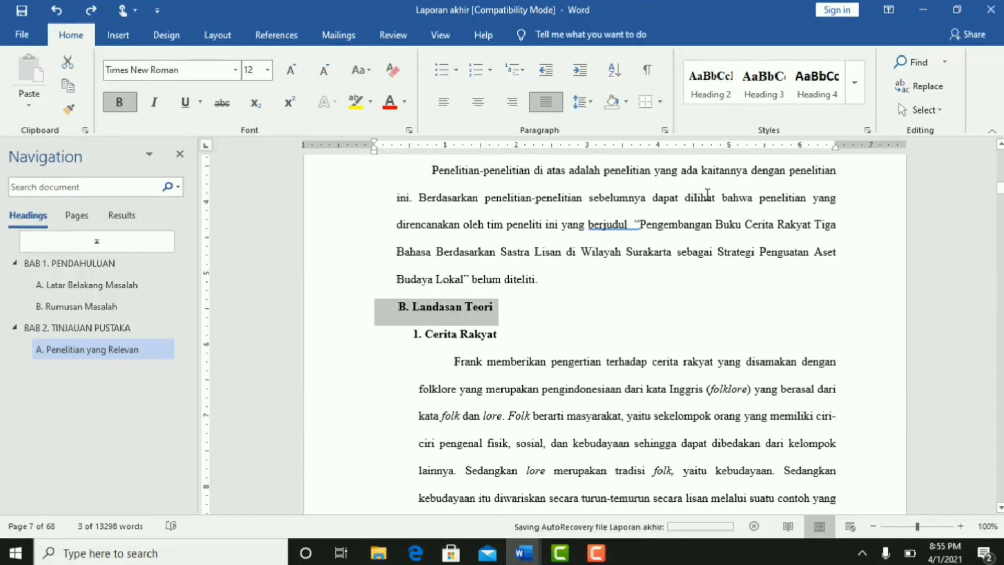
left_click(724, 91)
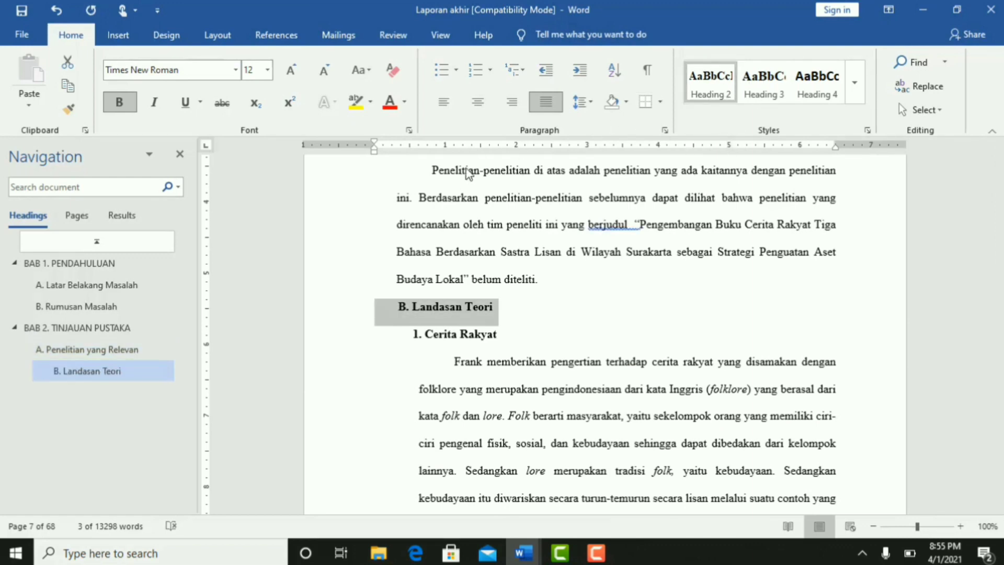
Step: Remove the leading spaces before the "B. Landasan Teori" subheading, keeping it on its own line below the preceding paragraph
left_click(397, 307)
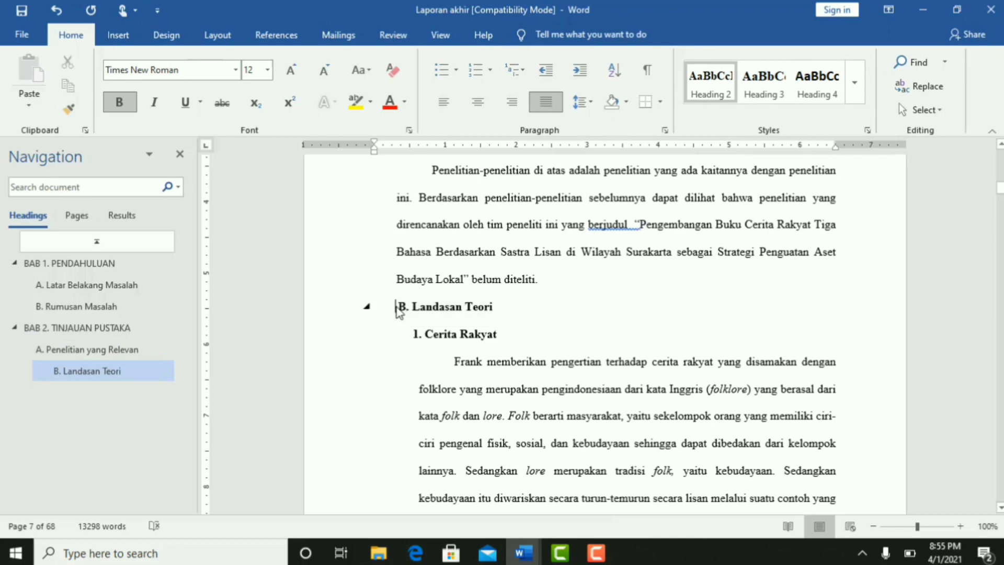
key("BackSpace")
key("BackSpace")
key("BackSpace")
key("BackSpace")
key("BackSpace")
key("BackSpace")
key("BackSpace")
key("BackSpace")
key("BackSpace")
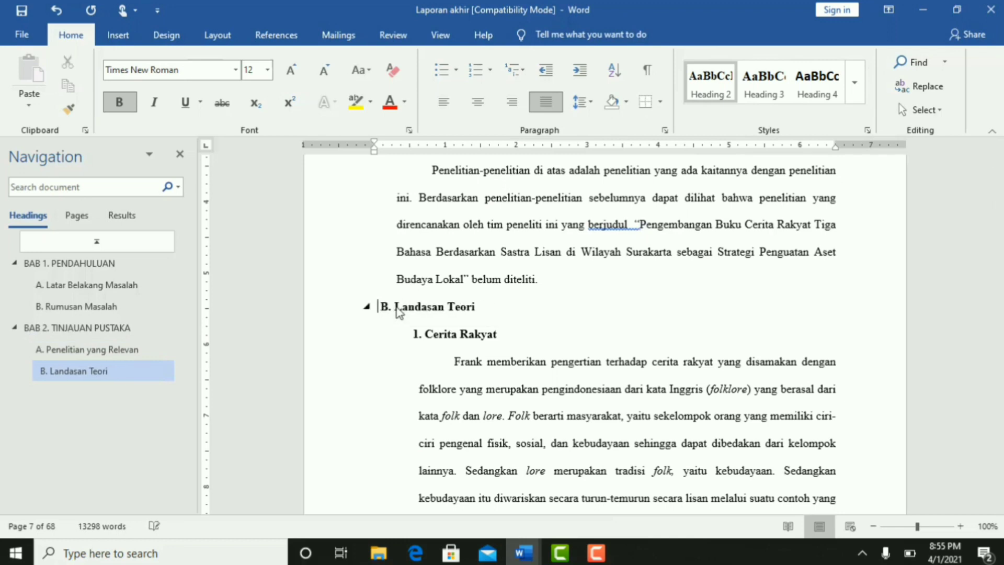
key("BackSpace")
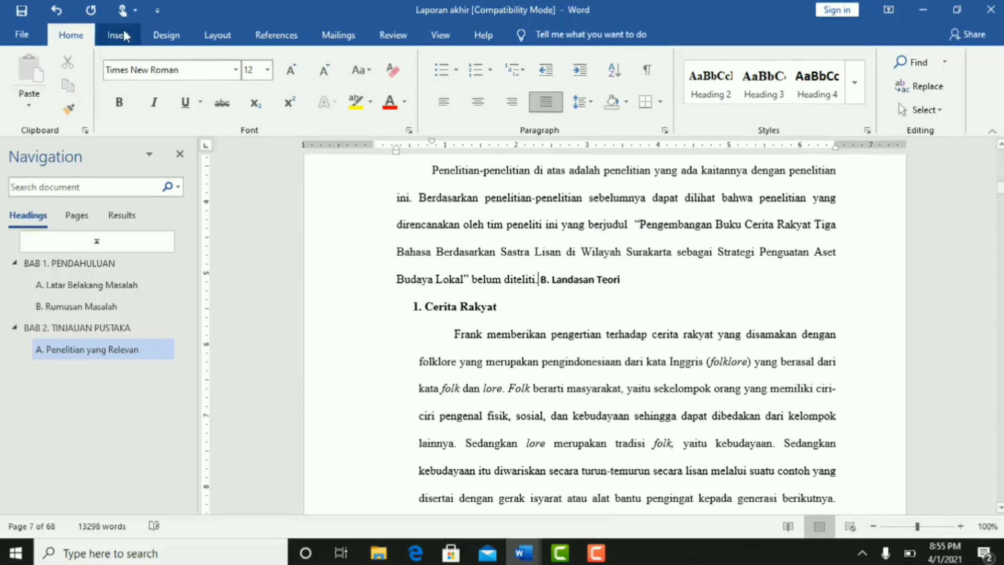
left_click(55, 11)
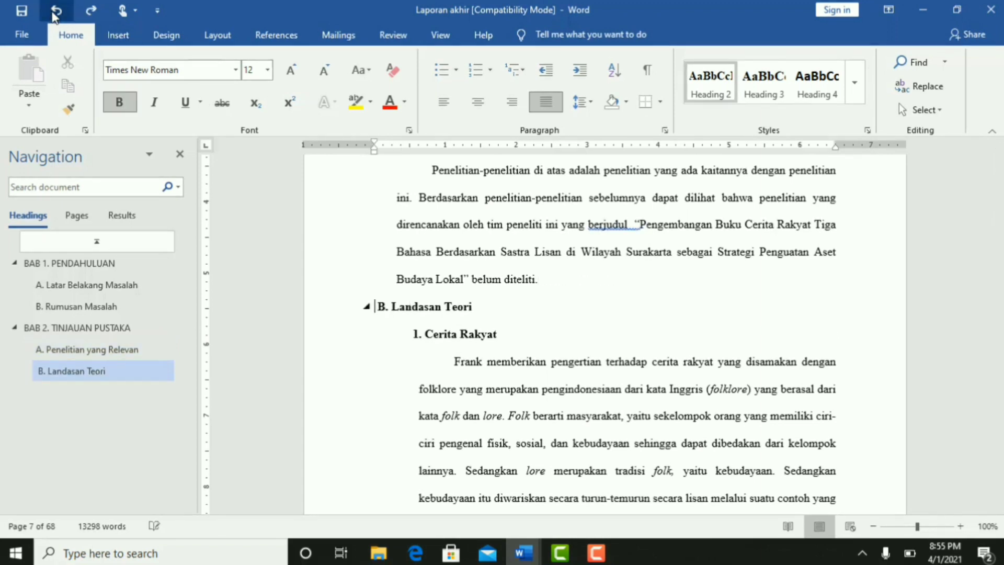
Step: Update the Heading 3 style to match the "1. Cerita Rakyat" subheading under "B. Landasan Teori", keeping its current formatting
left_click(512, 335)
left_click_drag(483, 333, 410, 335)
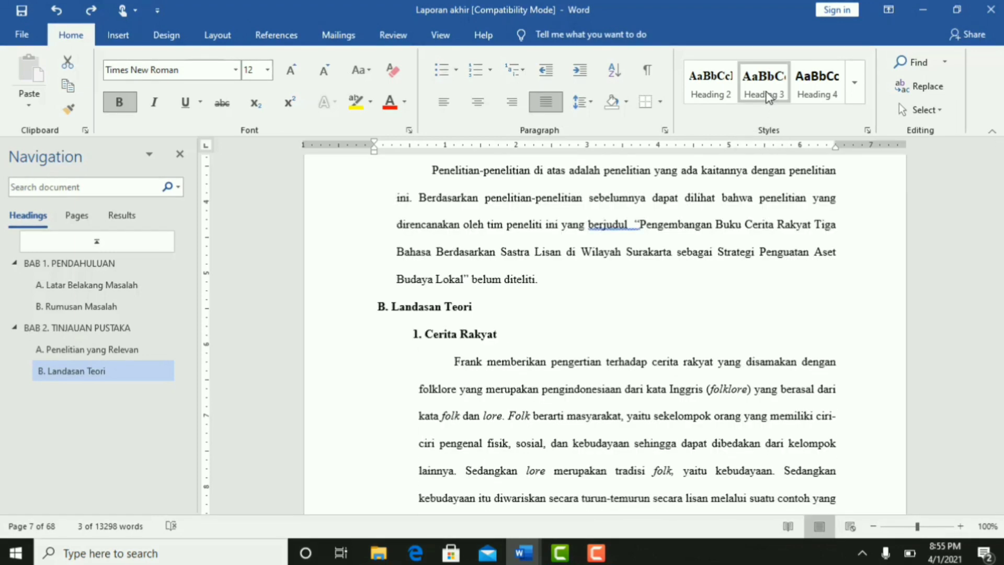
right_click(767, 97)
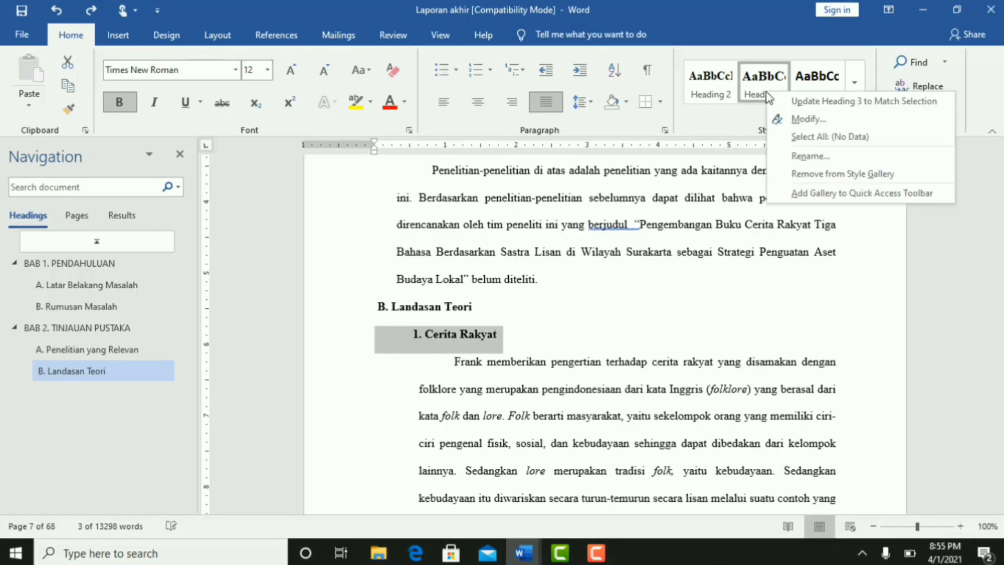
left_click(792, 102)
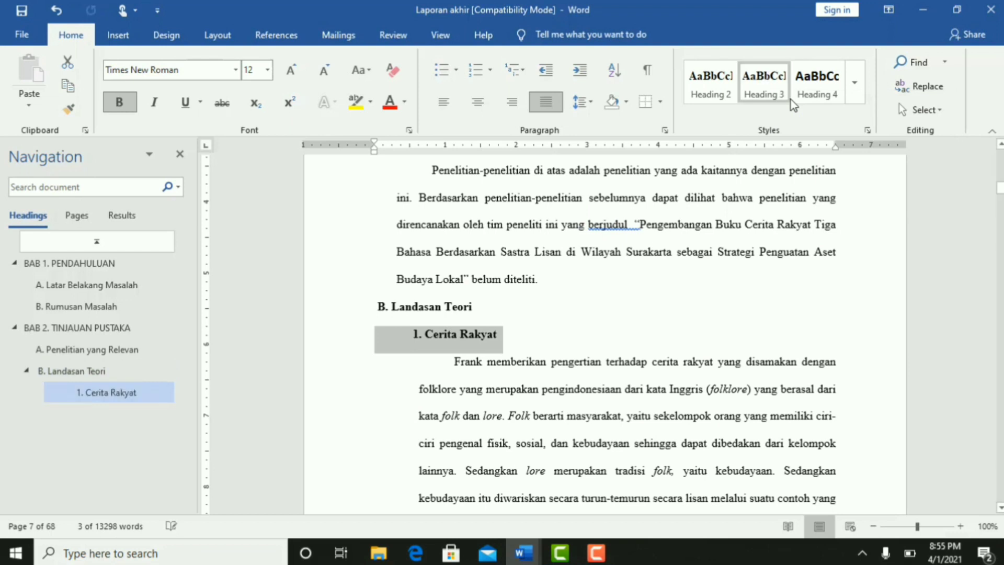
Step: Remove the leading spaces before the "1. Cerita Rakyat" subheading so it starts at the left margin
left_click(413, 339)
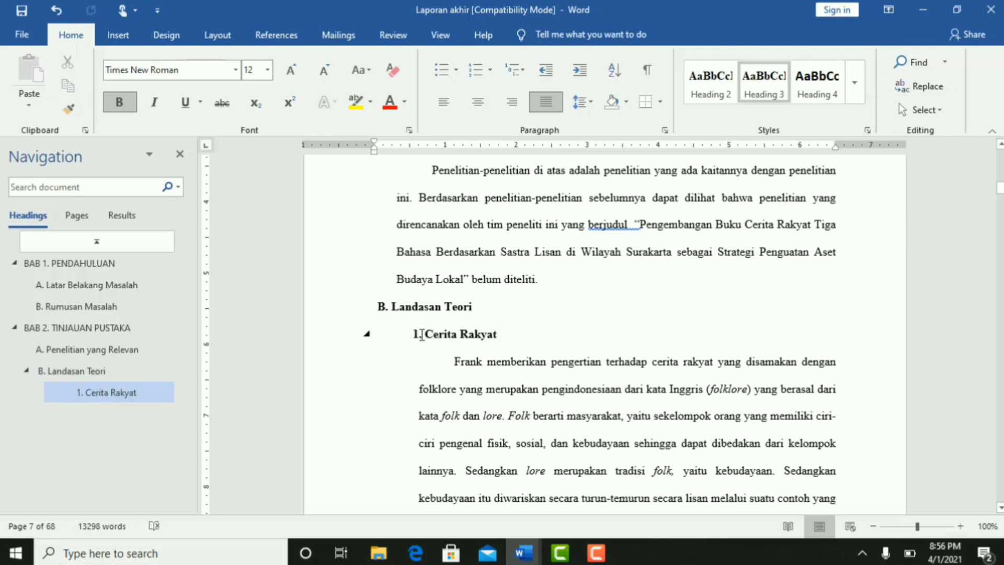
key("BackSpace")
key("BackSpace")
key("BackSpace")
key("BackSpace")
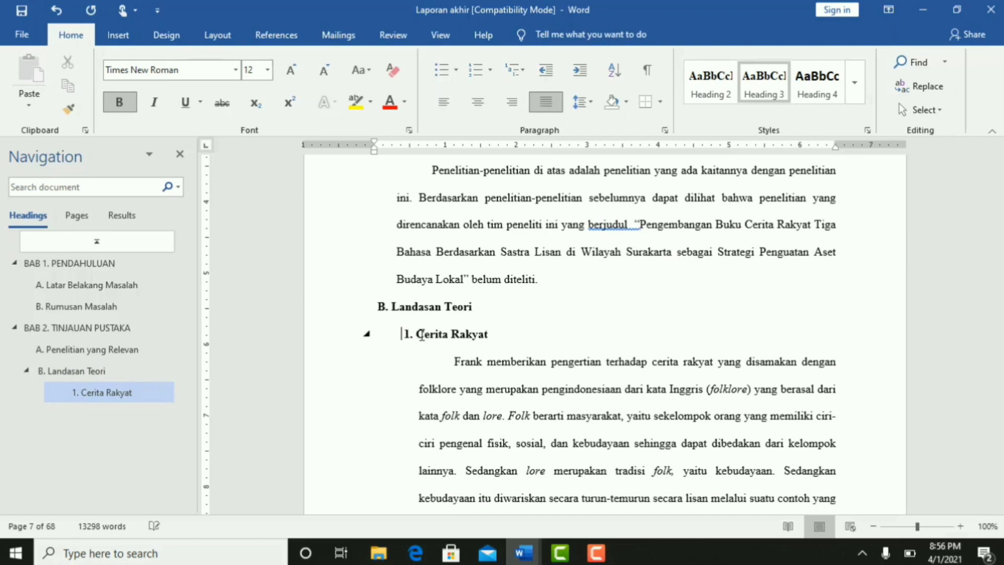
key("BackSpace")
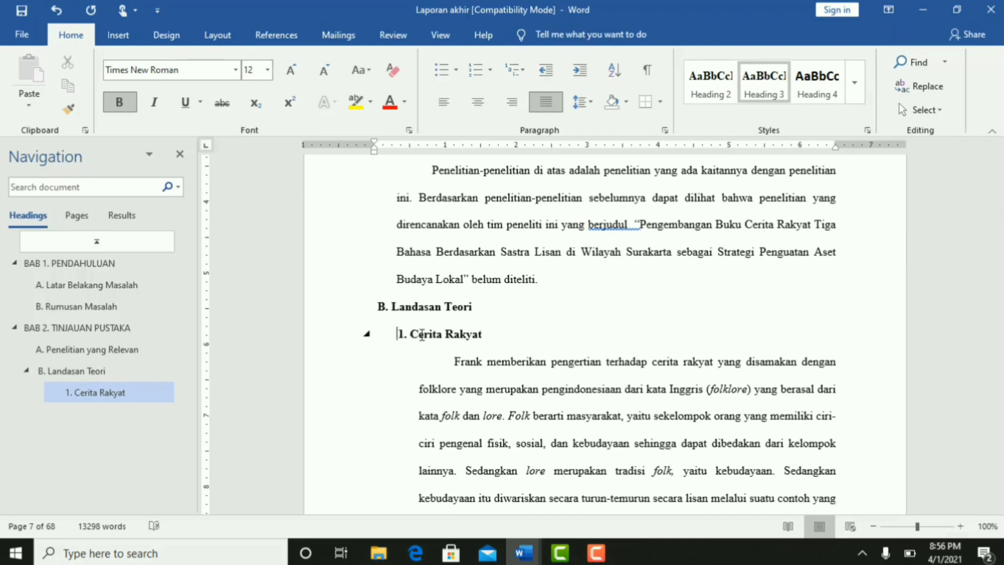
key("BackSpace")
key("BackSpace")
key("BackSpace")
key("BackSpace")
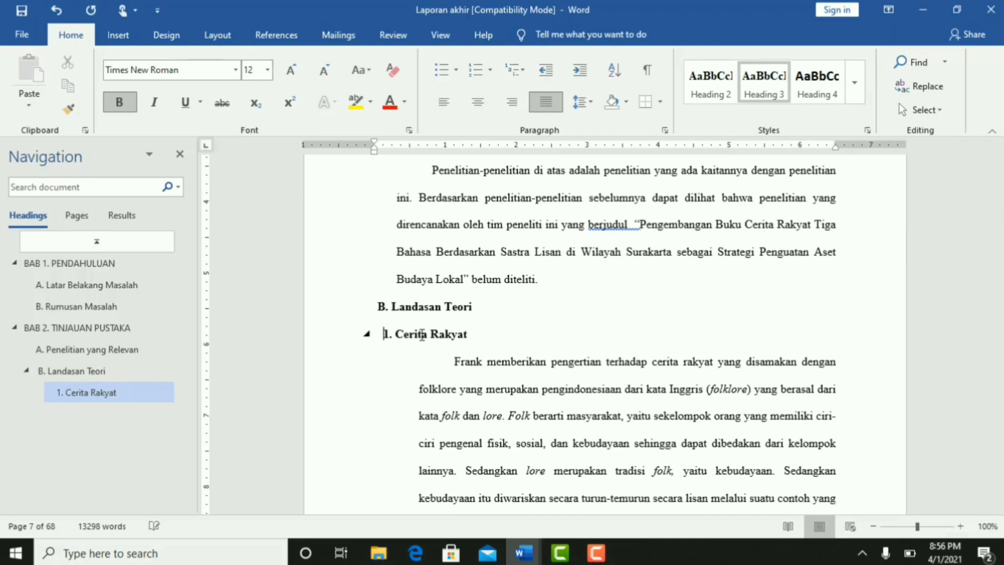
key("BackSpace")
key("BackSpace")
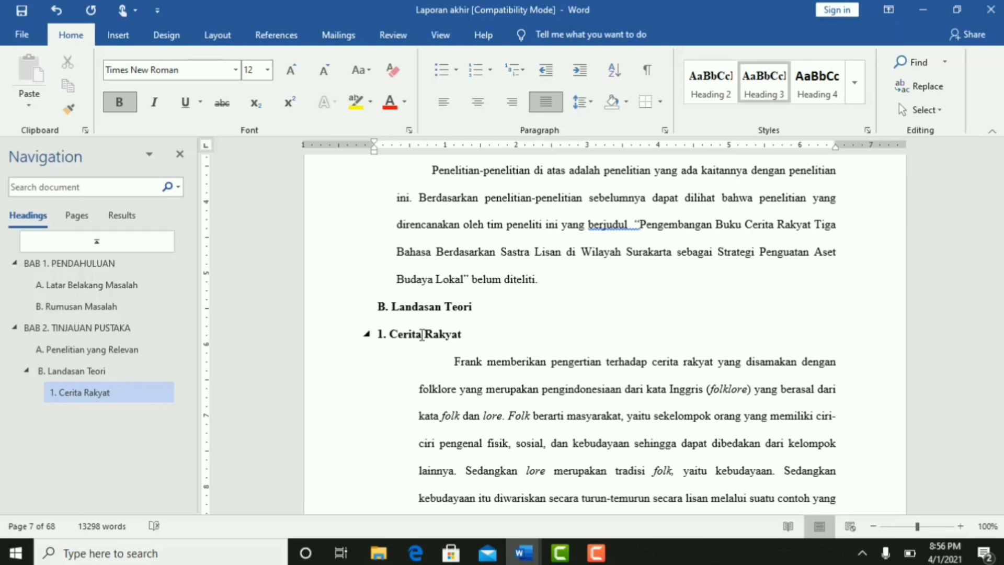
key("BackSpace")
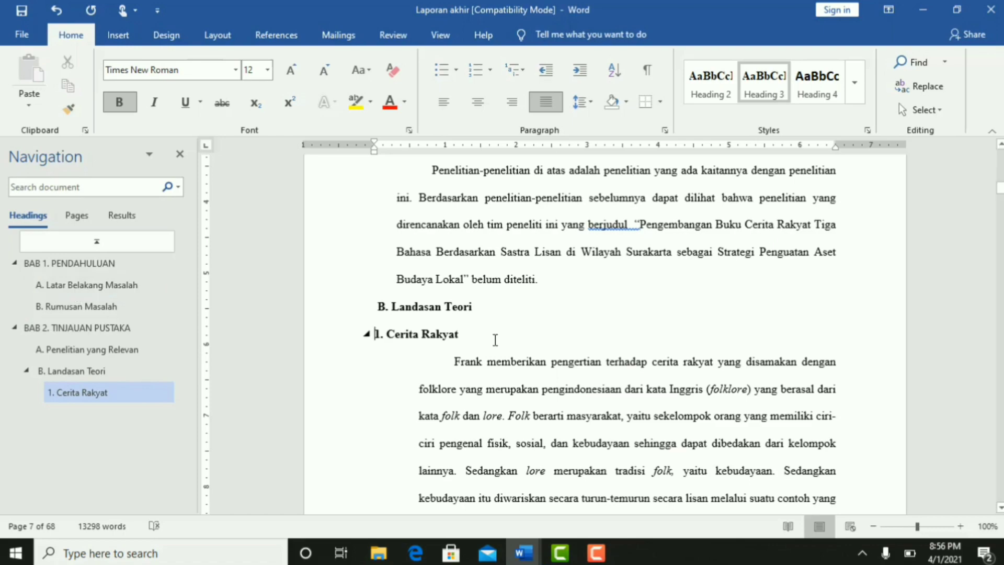
Step: Apply the Heading 3 style to the "2. Struktur Cerita Rakyat" subheading on page 9
scroll(493, 341, "down", 10)
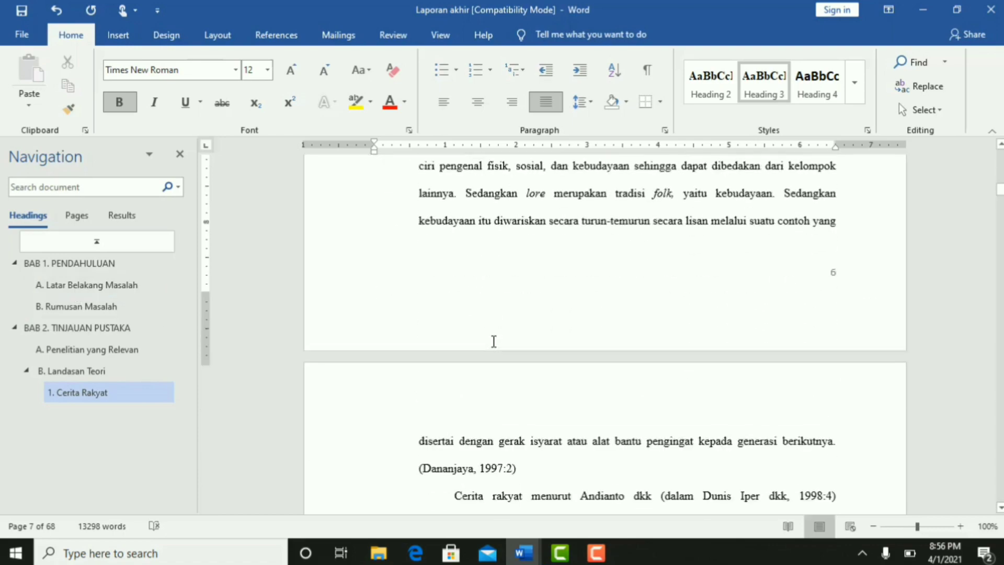
scroll(494, 341, "down", 10)
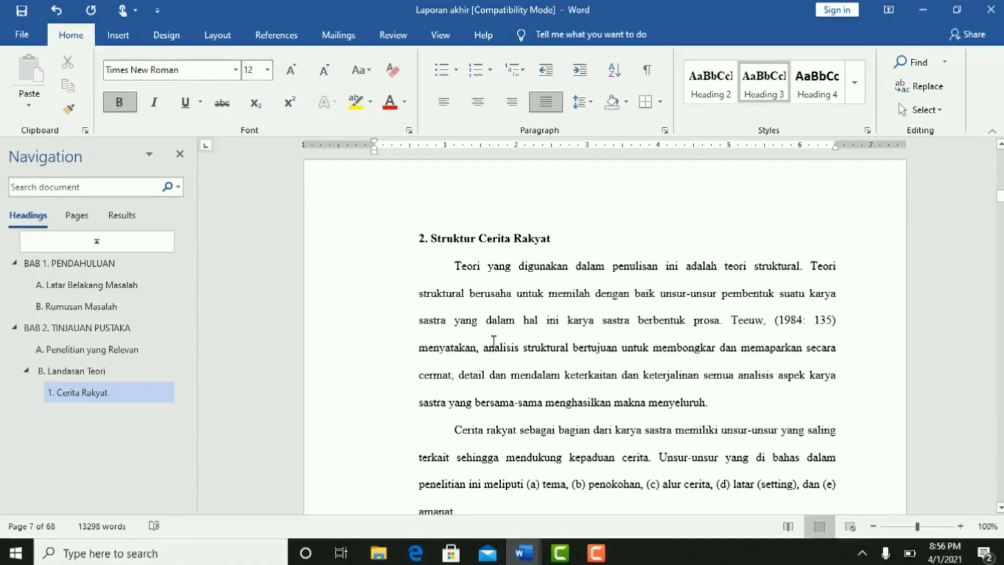
left_click(556, 258)
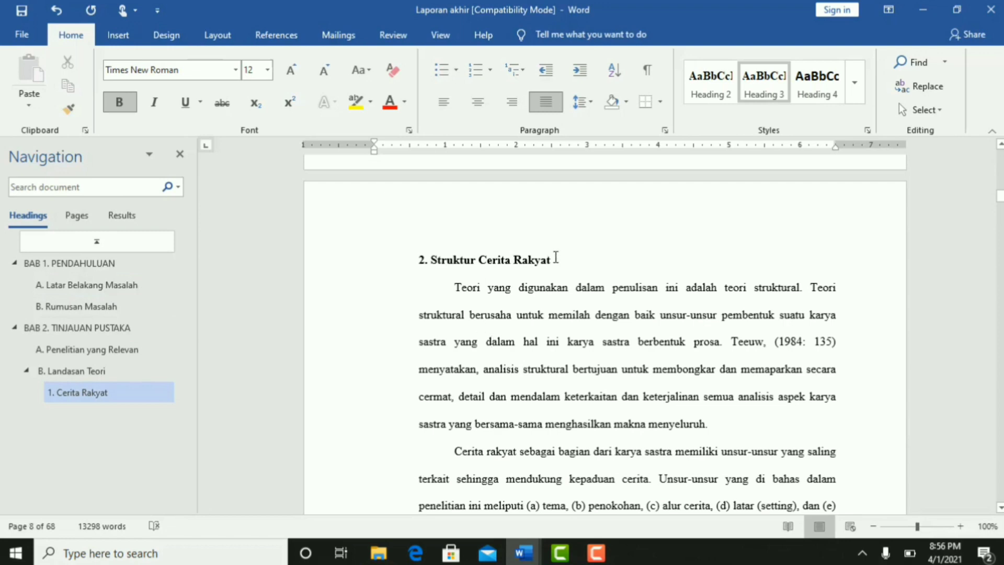
left_click_drag(556, 258, 417, 258)
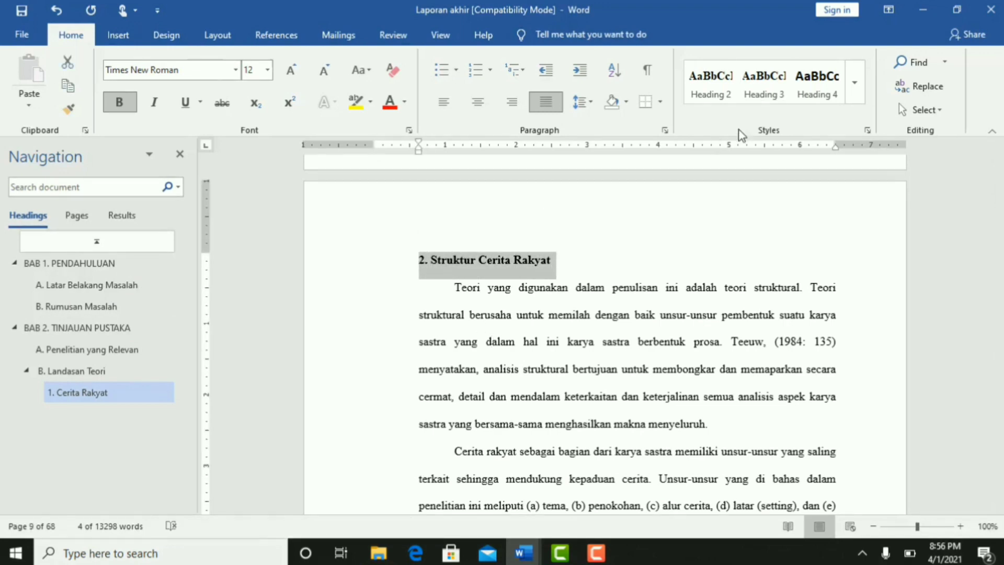
left_click(766, 97)
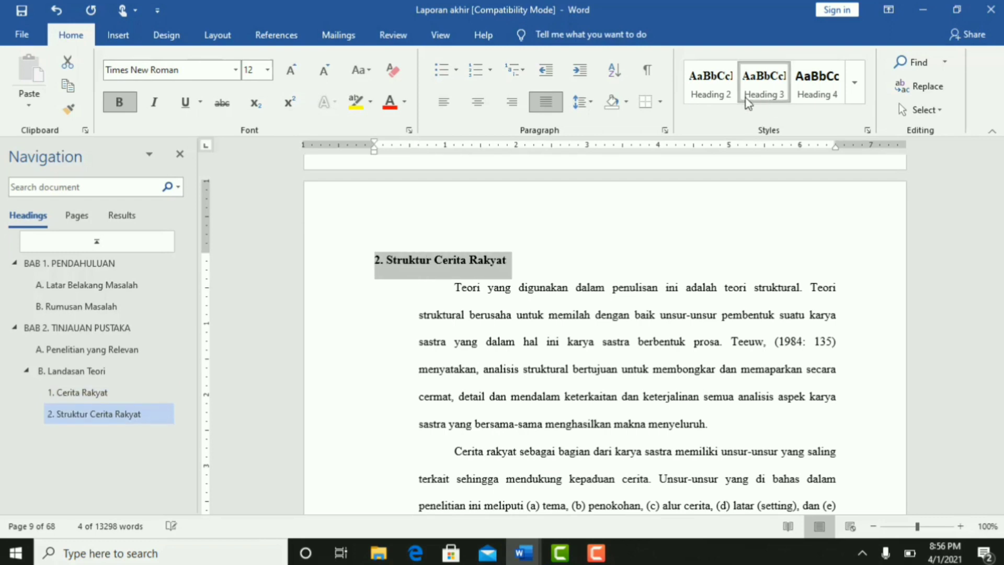
left_click(447, 301)
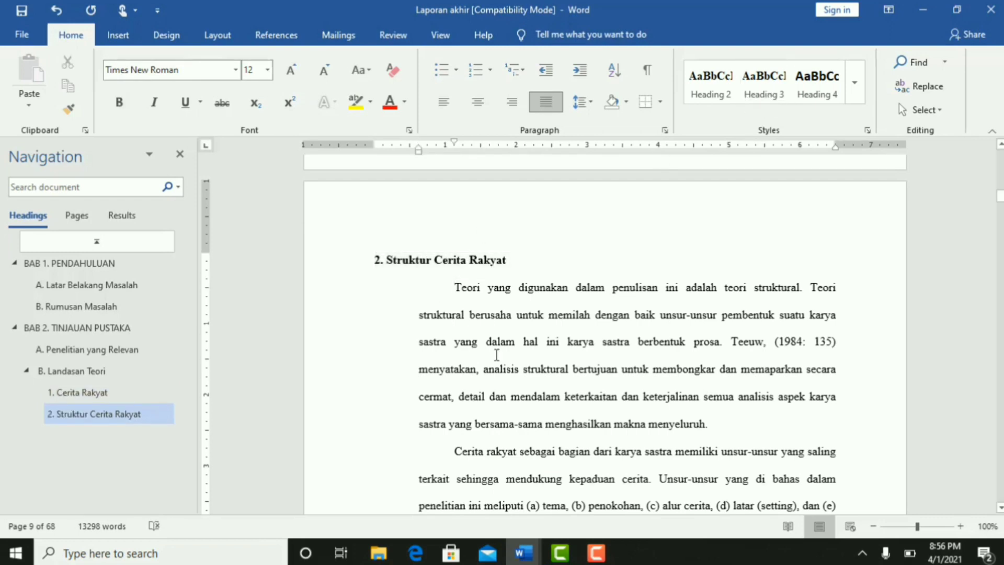
Step: Apply the Heading 3 style to the "3. Wilayah Surakarta" subheading on page 10
scroll(496, 355, "down", 15)
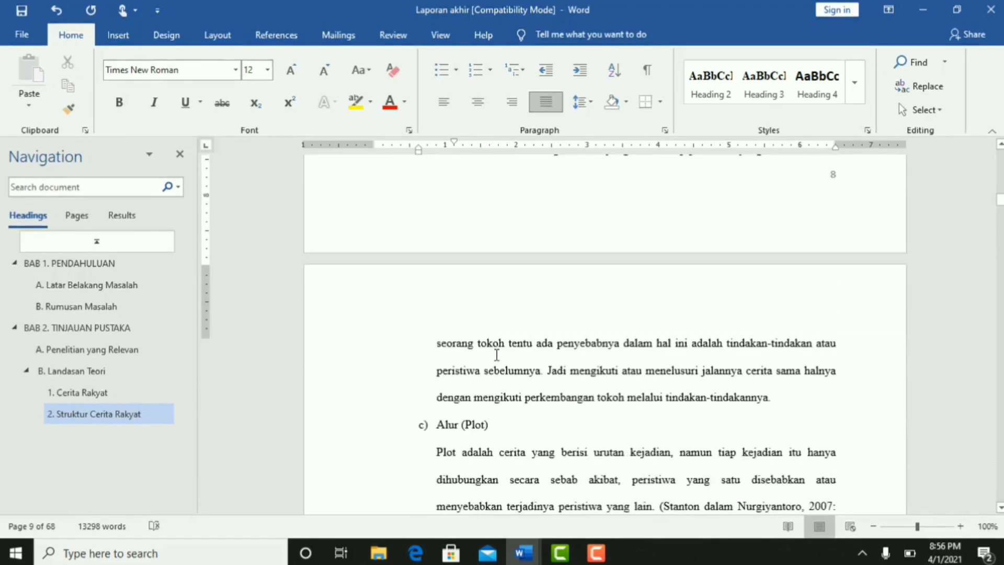
scroll(497, 355, "down", 10)
scroll(496, 355, "up", 3)
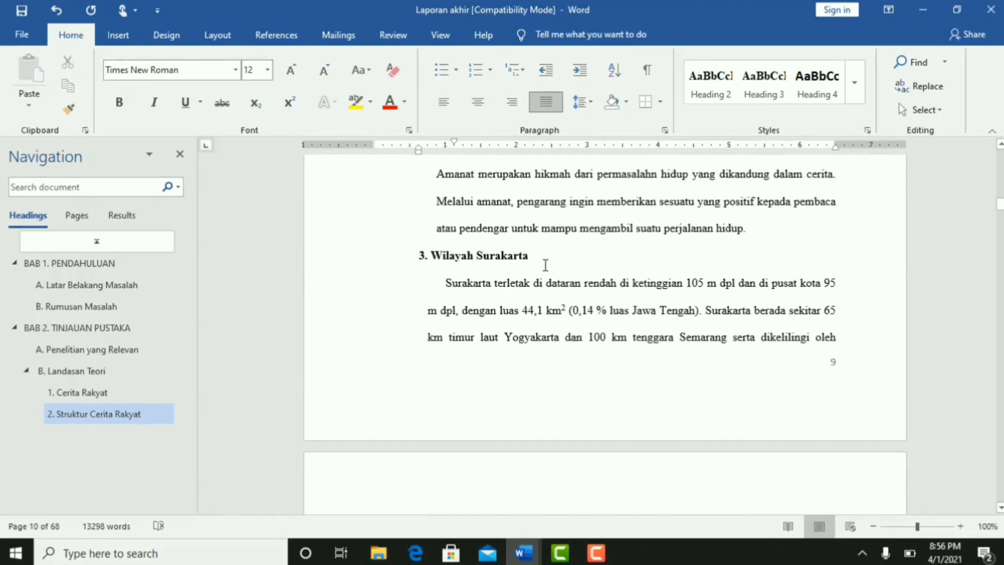
triple_click(427, 249)
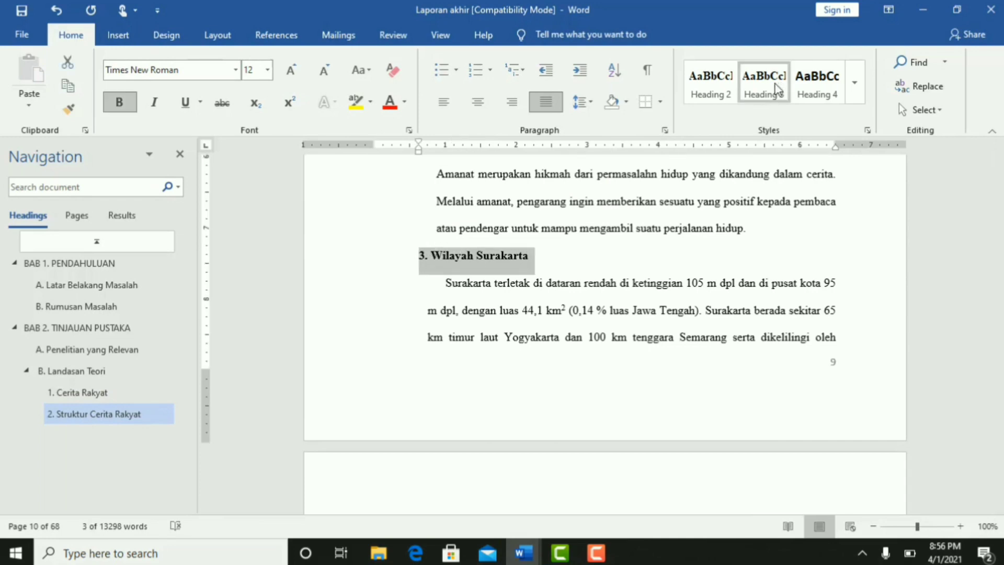
left_click(776, 88)
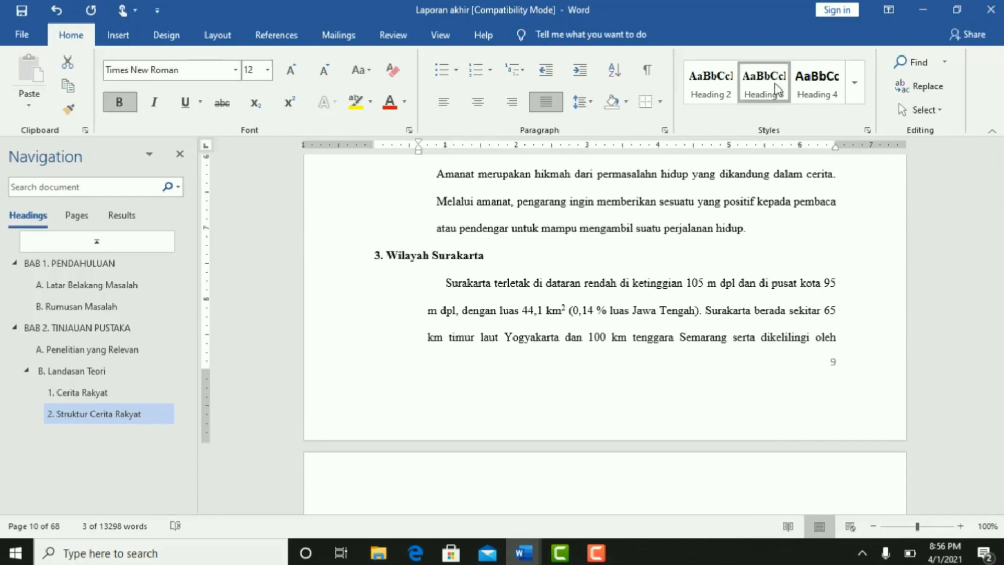
left_click(510, 285)
Step: Apply the Heading 2 style to the "C. Uji Hipotesis" subheading on page 12
scroll(510, 285, "down", 12)
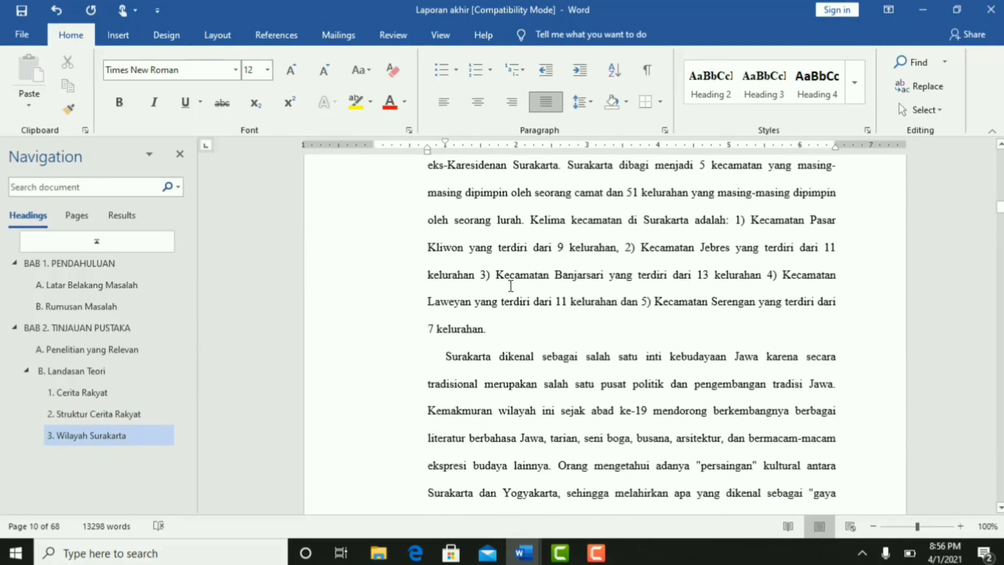
scroll(510, 285, "down", 12)
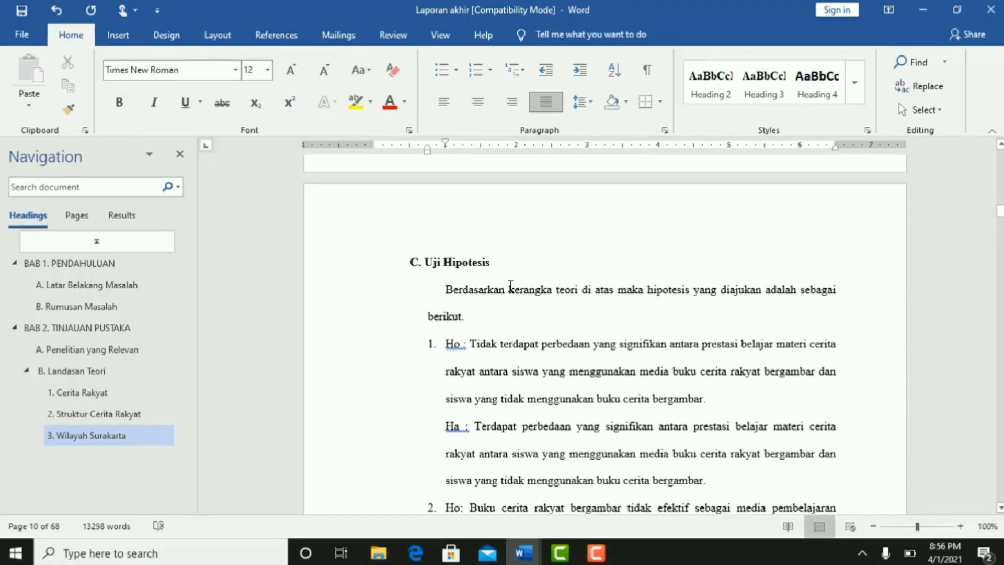
scroll(510, 285, "up", 1)
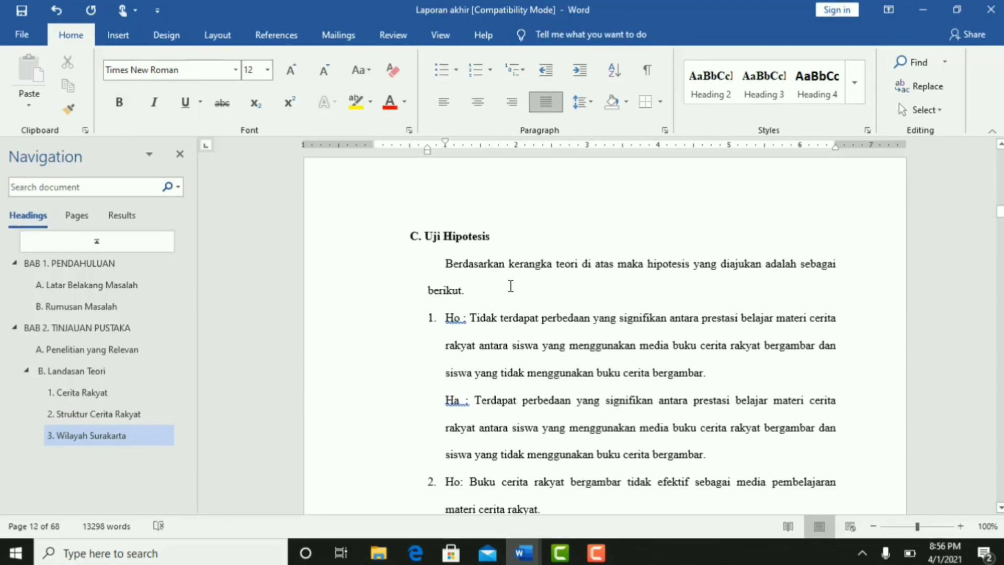
left_click_drag(504, 235, 403, 230)
left_click(711, 89)
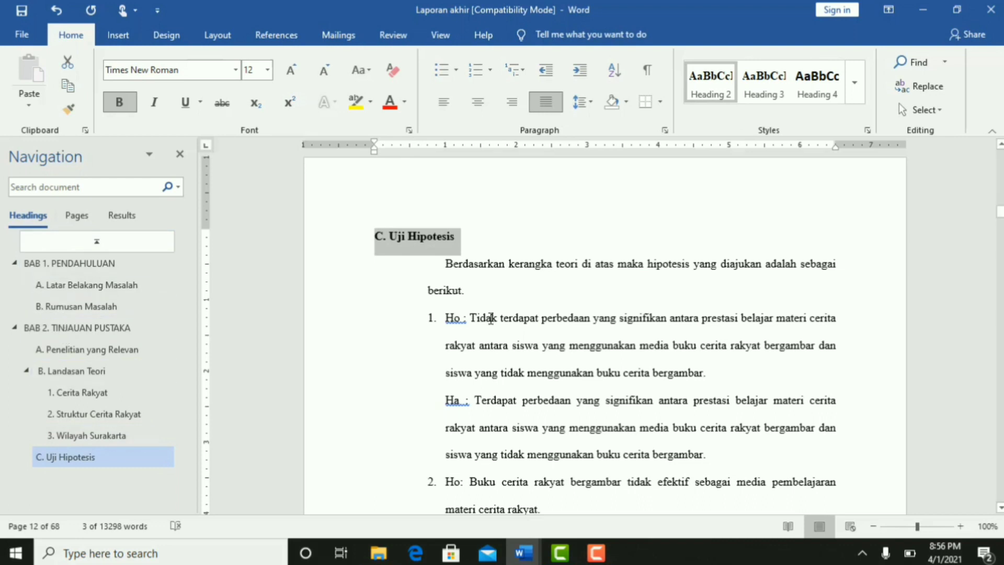
left_click(482, 278)
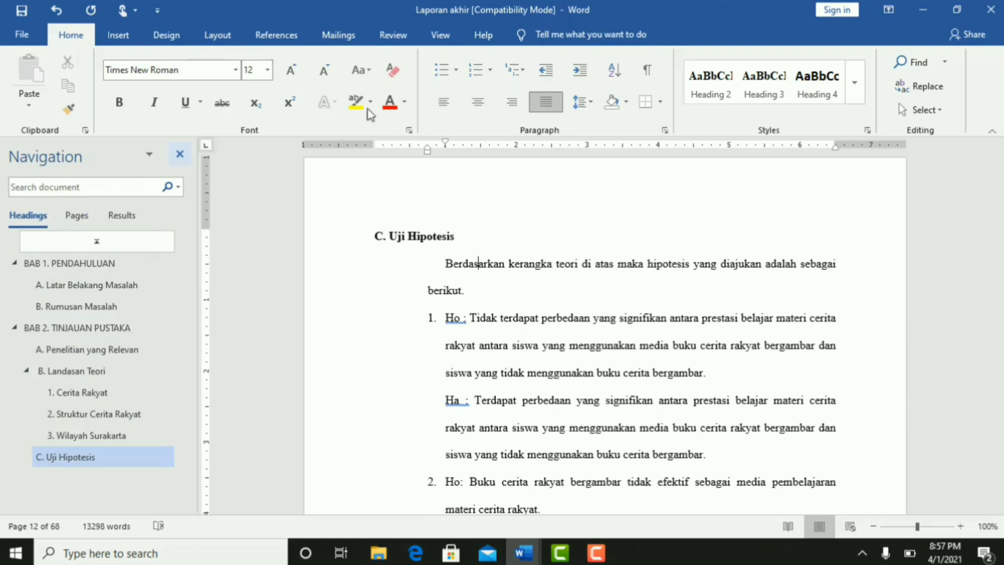
Step: Insert a table of contents in the Automatic Table 1 format on the blank first page of the report
scroll(606, 335, "up", 20)
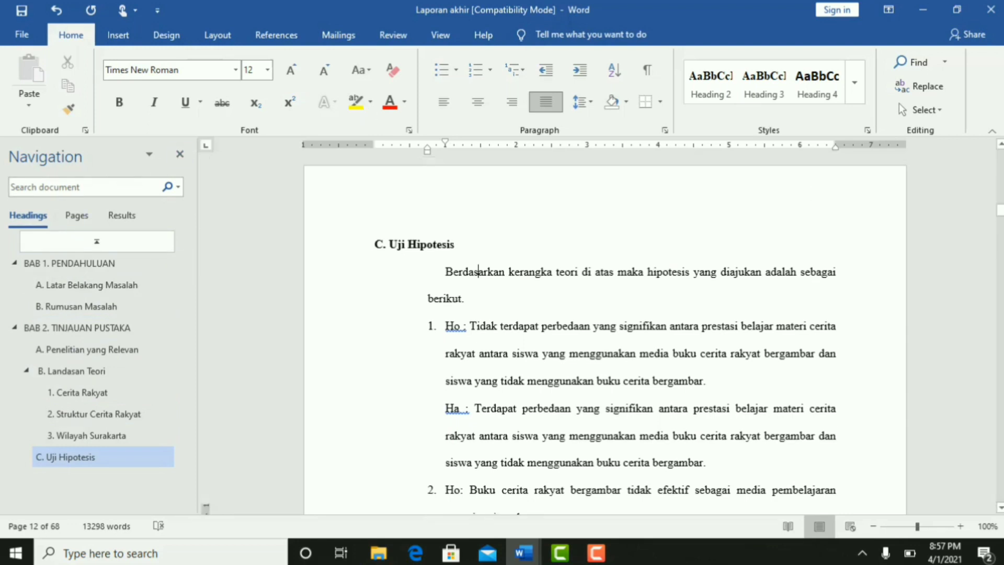
scroll(845, 177, "up", 20)
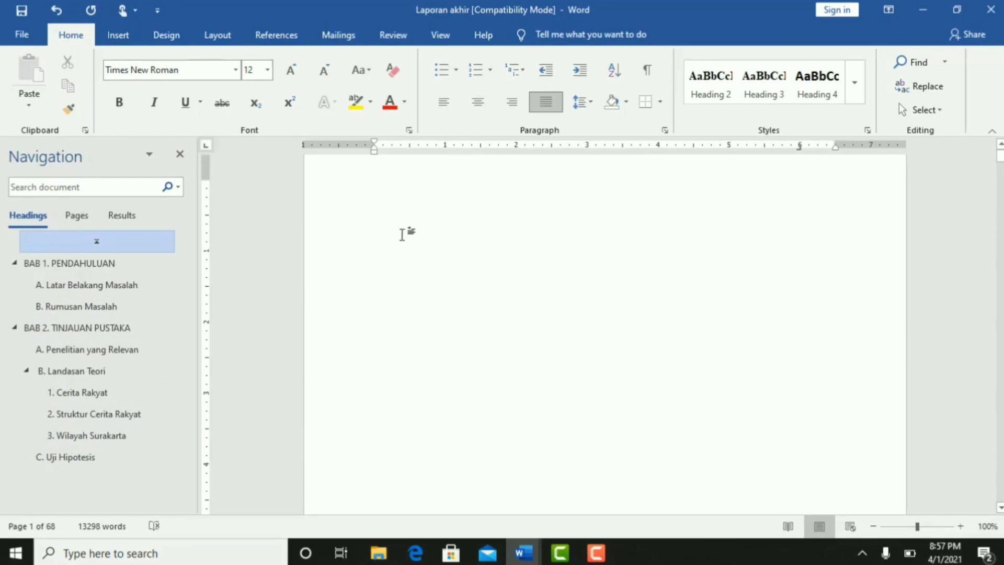
double_click(403, 234)
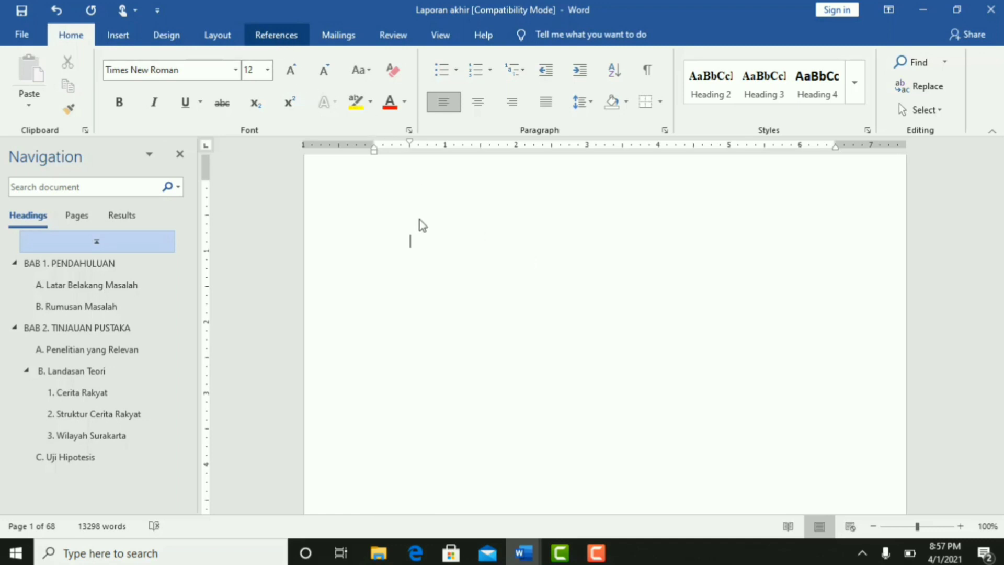
left_click(281, 35)
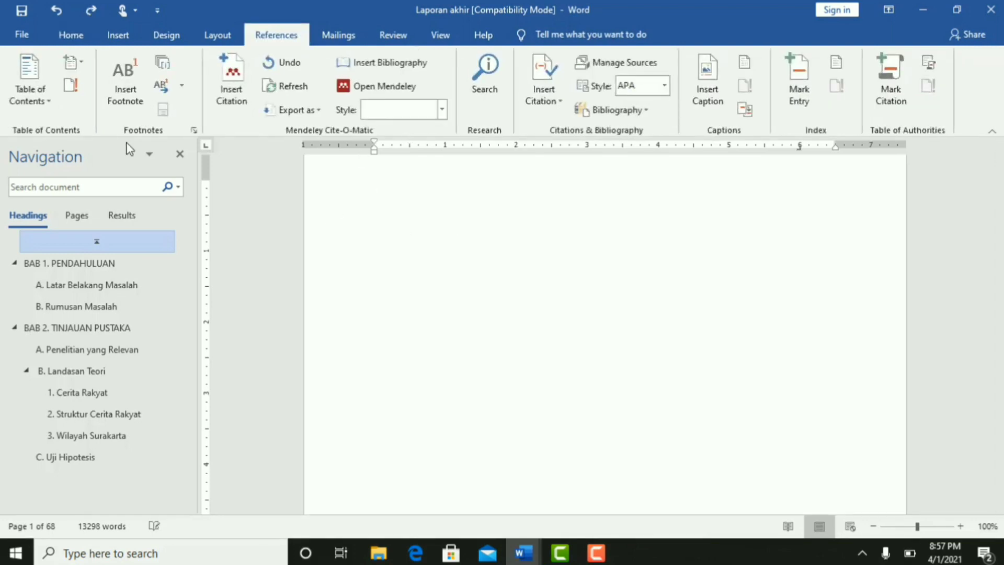
left_click(30, 68)
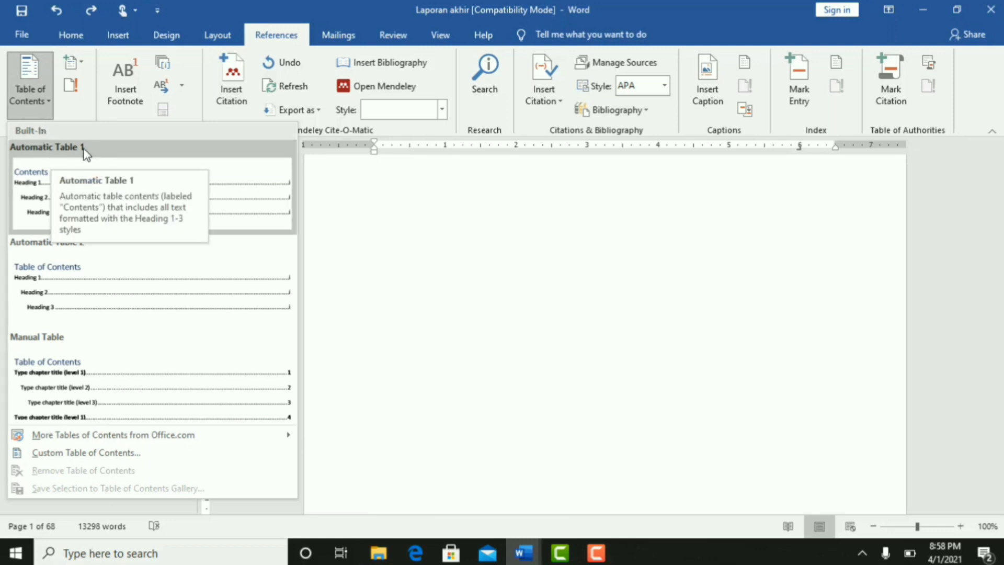
left_click(71, 152)
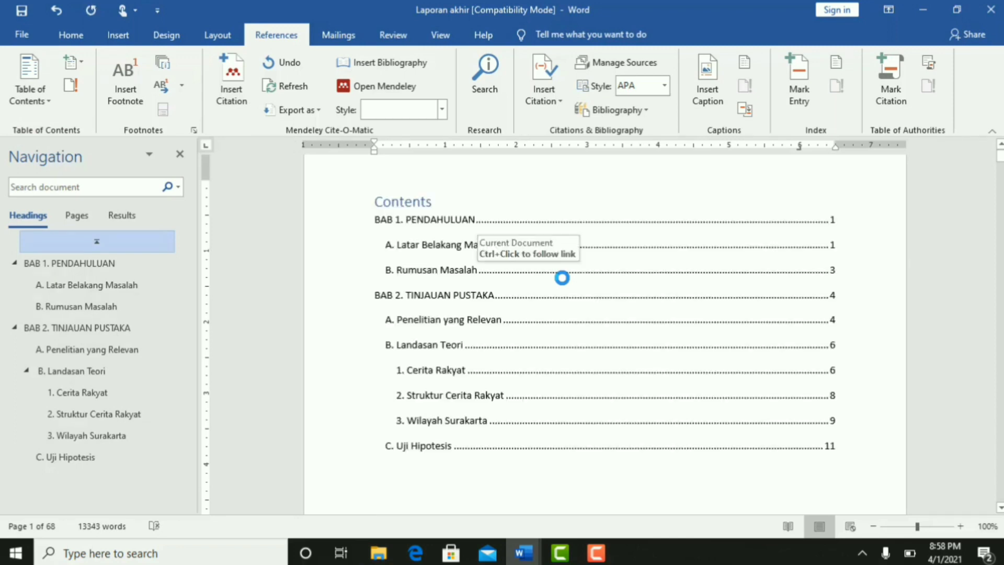
Step: Replace the "Contents" title above the table of contents with "DAFTAR ISI"
left_click(430, 202)
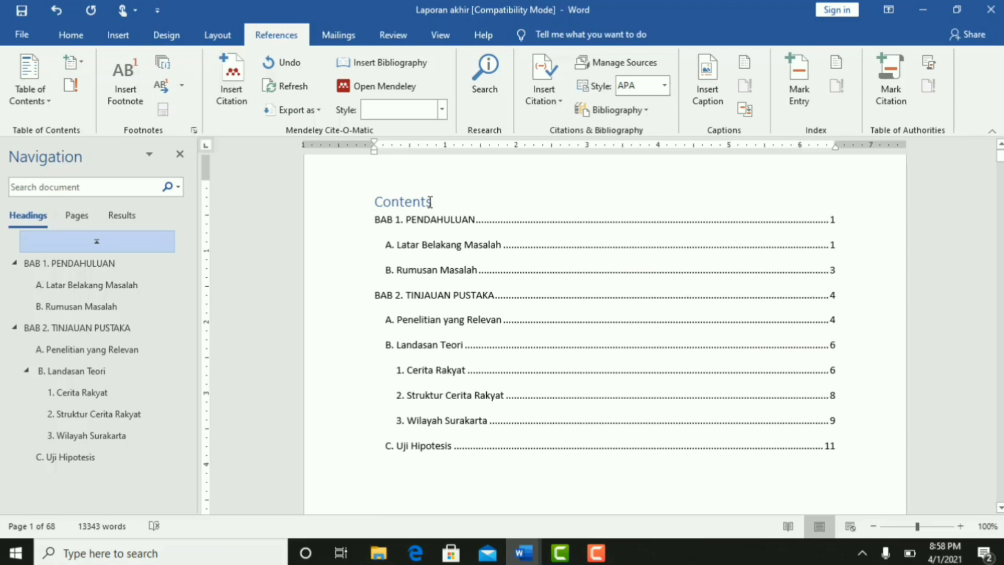
key("BackSpace")
key("BackSpace")
key("BackSpace")
key("BackSpace")
key("BackSpace")
key("BackSpace")
key("BackSpace")
key("BackSpace")
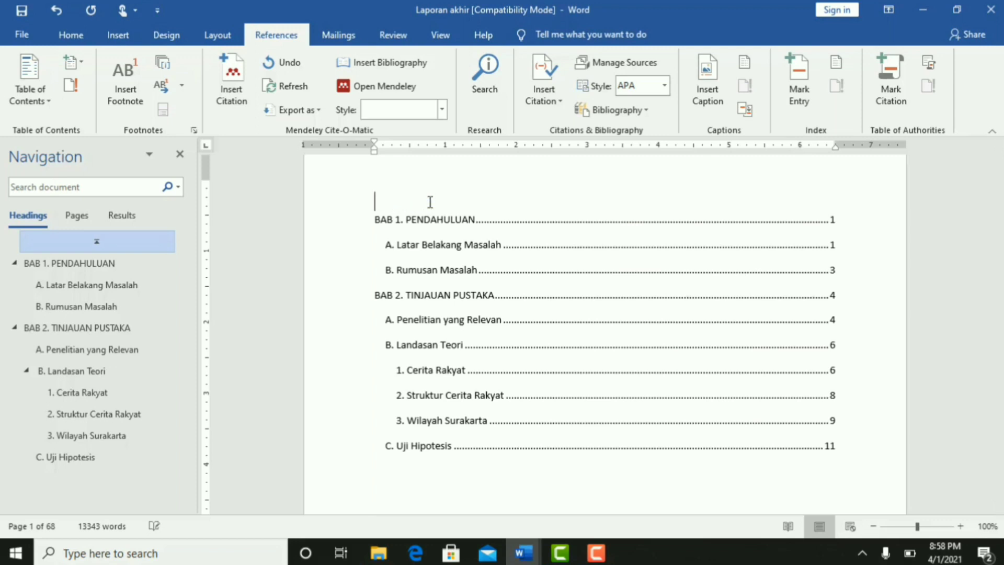
type("DAFTAR ISI")
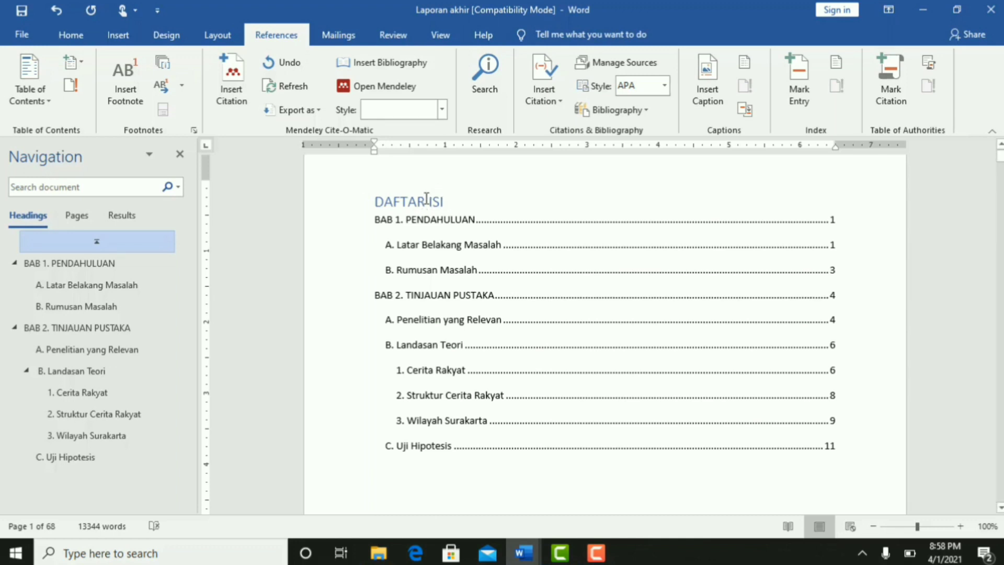
Step: Format the "DAFTAR ISI" title as bold, centered text in the Automatic font color
left_click_drag(453, 201, 378, 203)
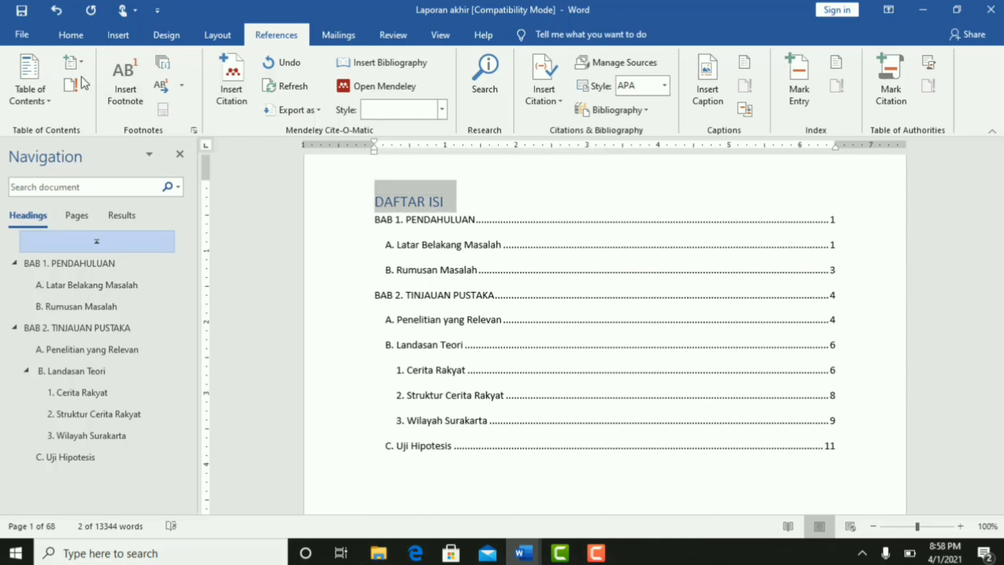
left_click(67, 39)
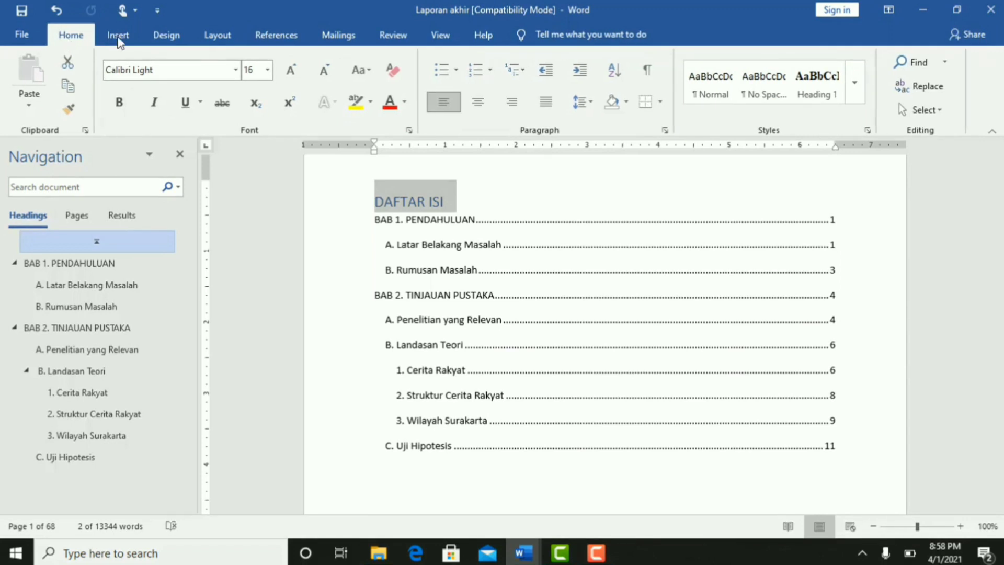
left_click(404, 103)
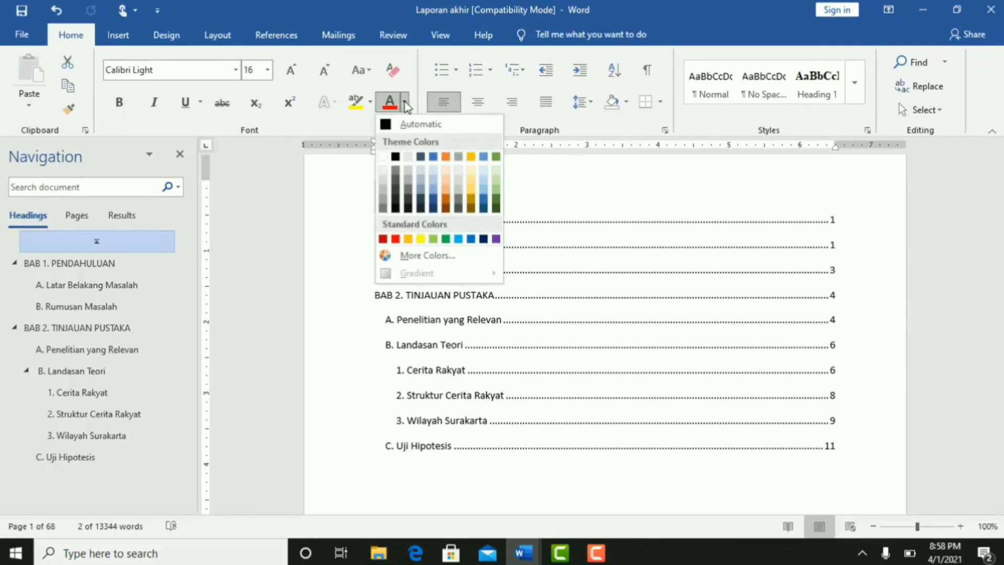
left_click(388, 124)
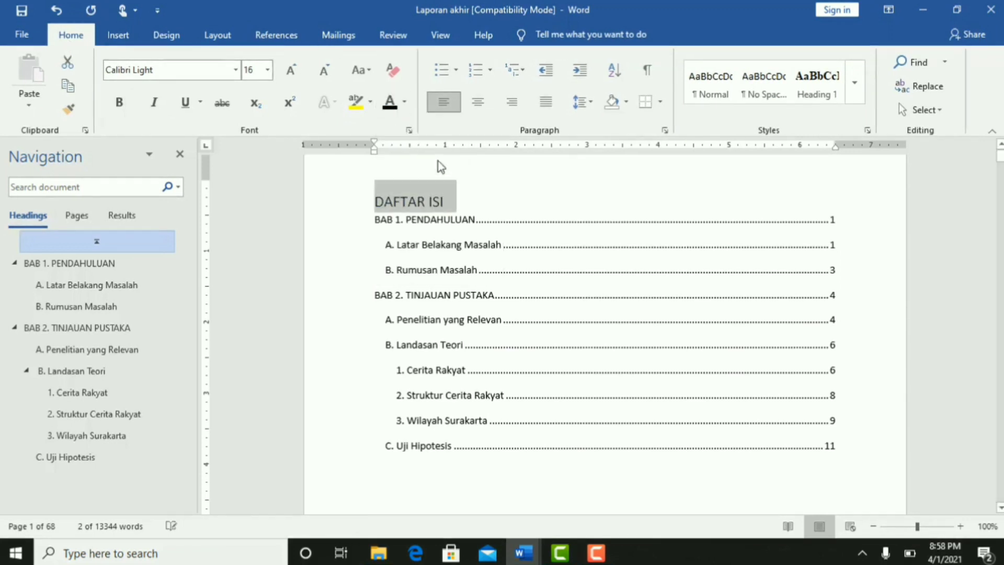
left_click(482, 105)
left_click(123, 104)
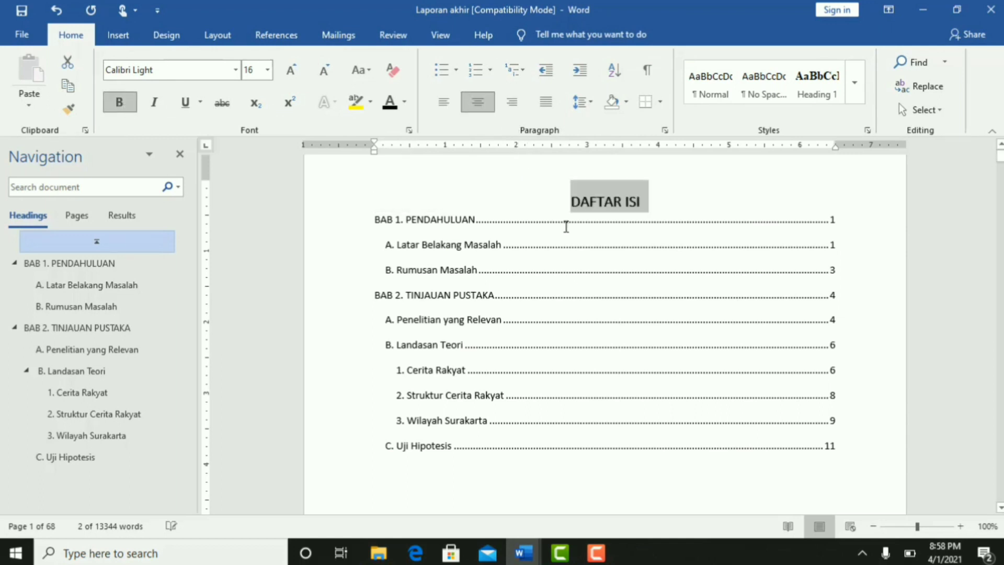
Step: Insert a blank line between the "DAFTAR ISI" title and the first table of contents entry
left_click(660, 207)
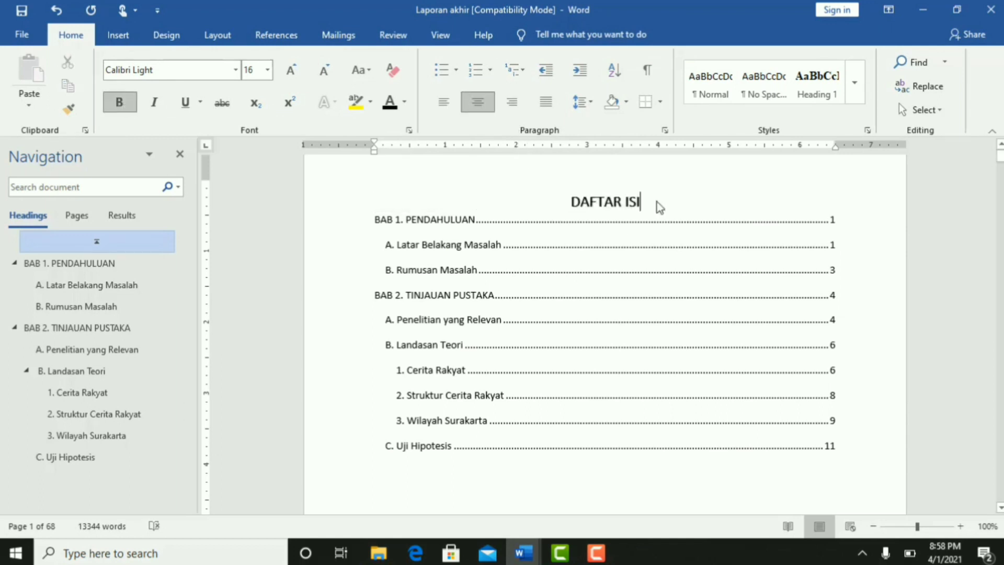
key("Return")
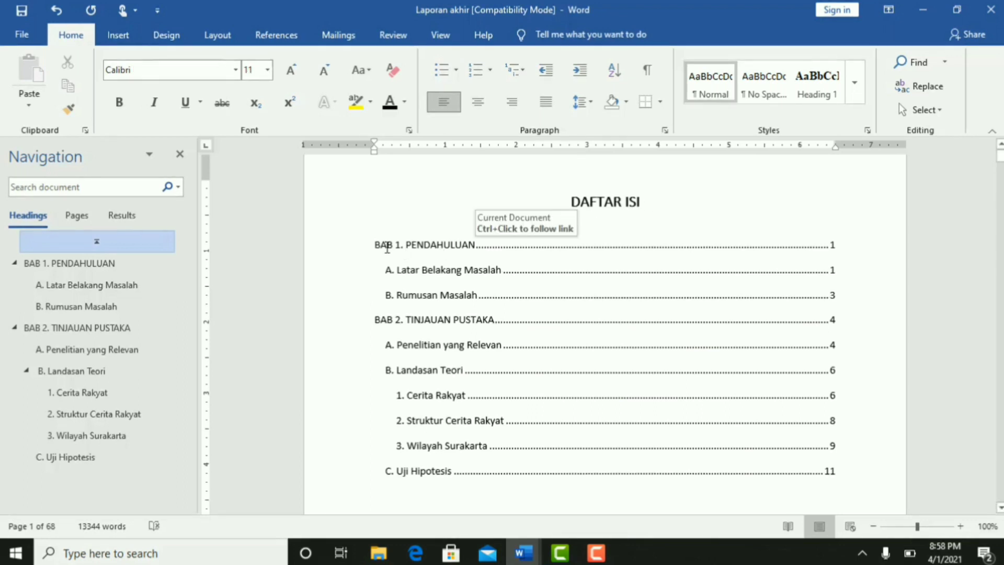
Step: Make the "BAB 1. PENDAHULUAN" text in the table of contents bold
left_click(420, 243)
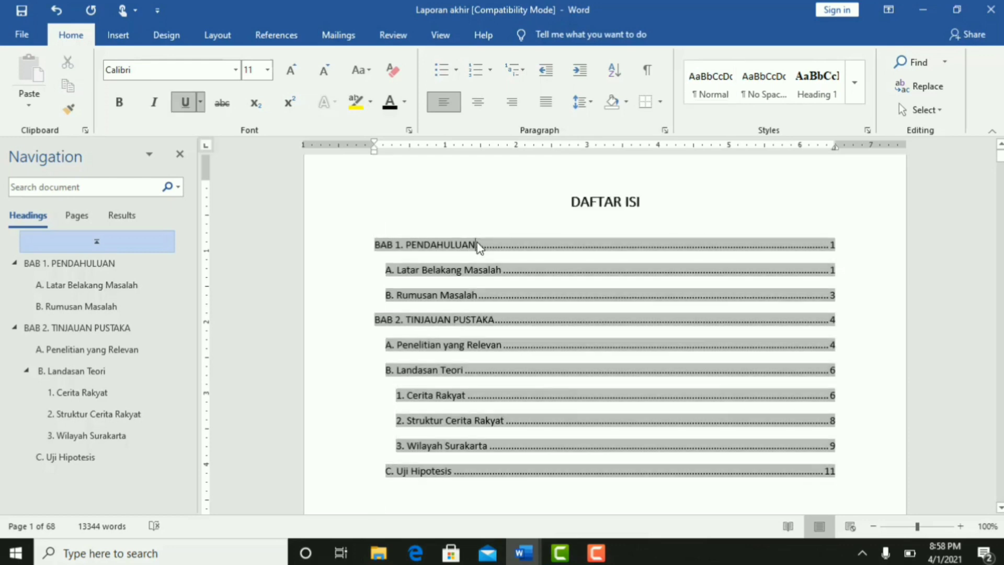
left_click(477, 242)
left_click_drag(456, 241, 360, 243)
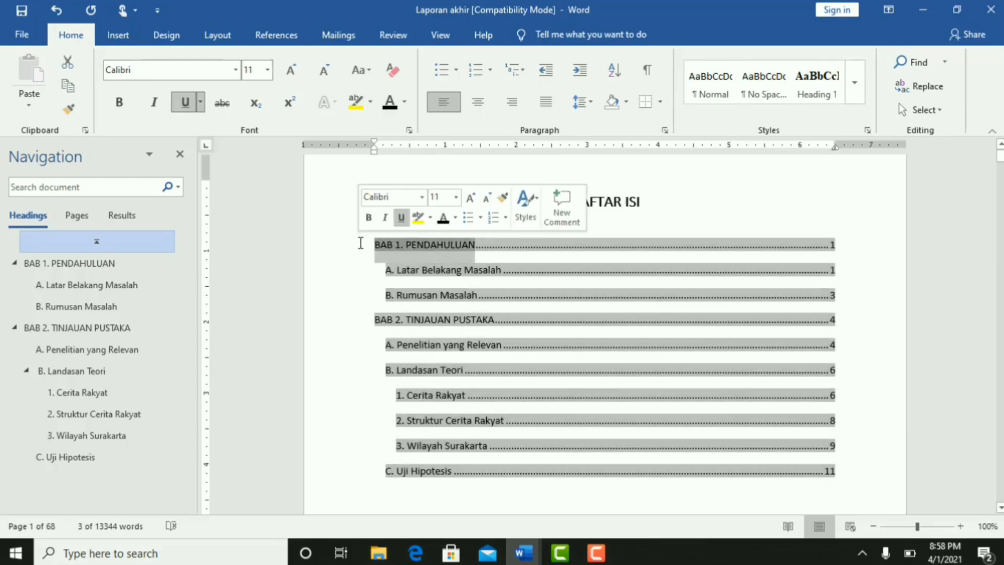
key("ctrl+b")
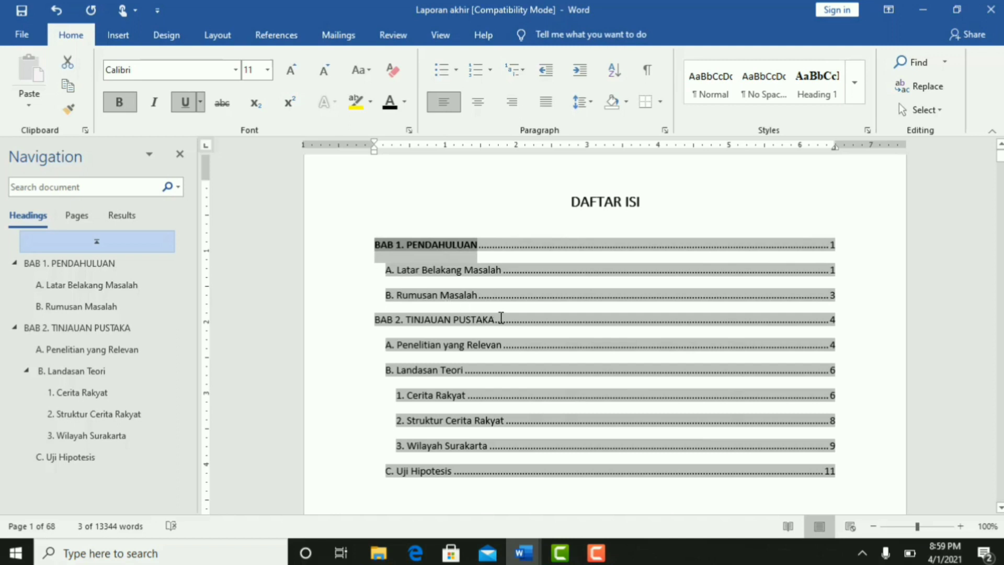
Step: Try to make the "BAB 2. TINJAUAN PUSTAKA" entry in the table of contents bold
mouse_move(500, 317)
left_mouse_down()
mouse_move(361, 320)
mouse_move(493, 315)
left_mouse_up()
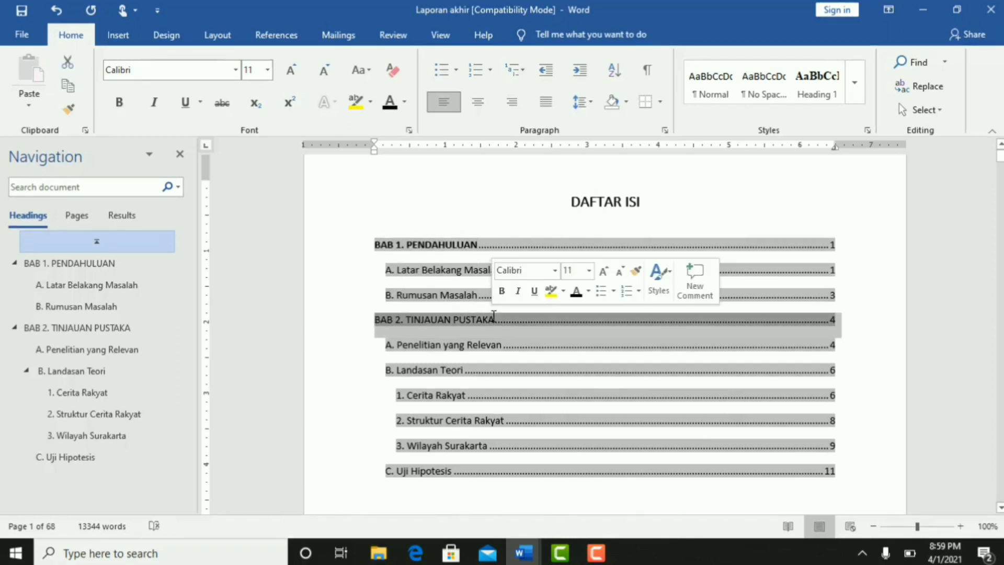
key("ctrl+u")
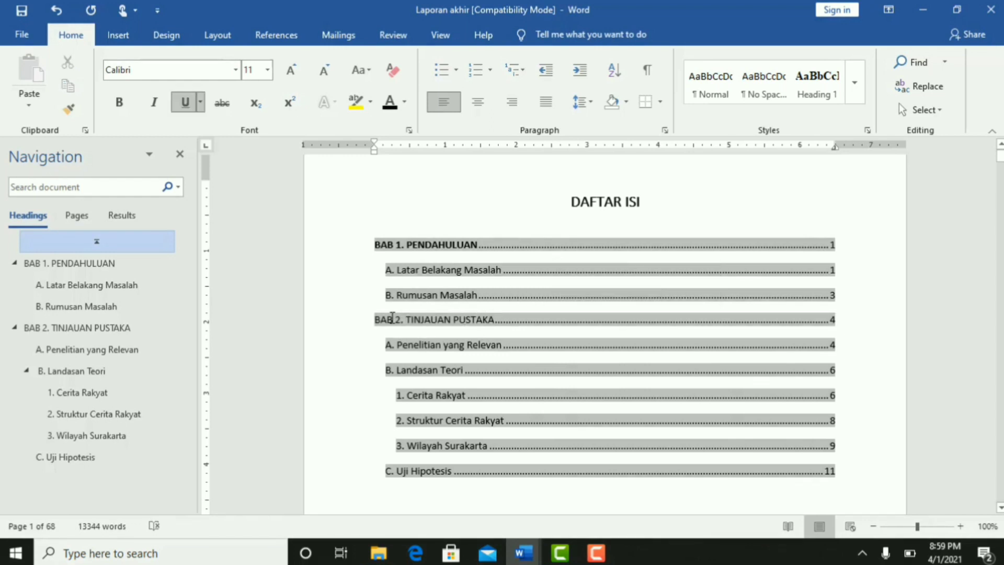
left_click_drag(377, 320, 492, 317)
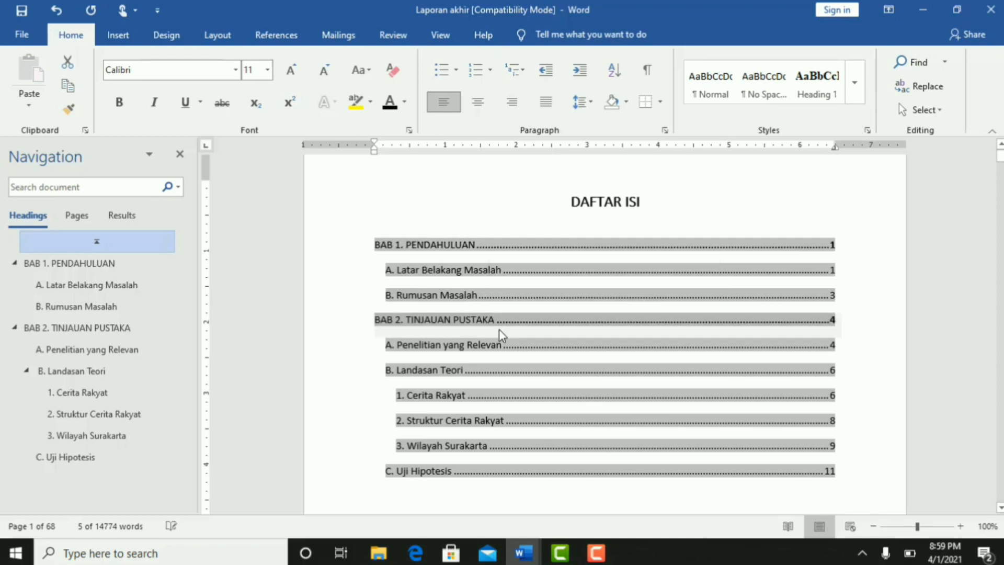
left_click(516, 420)
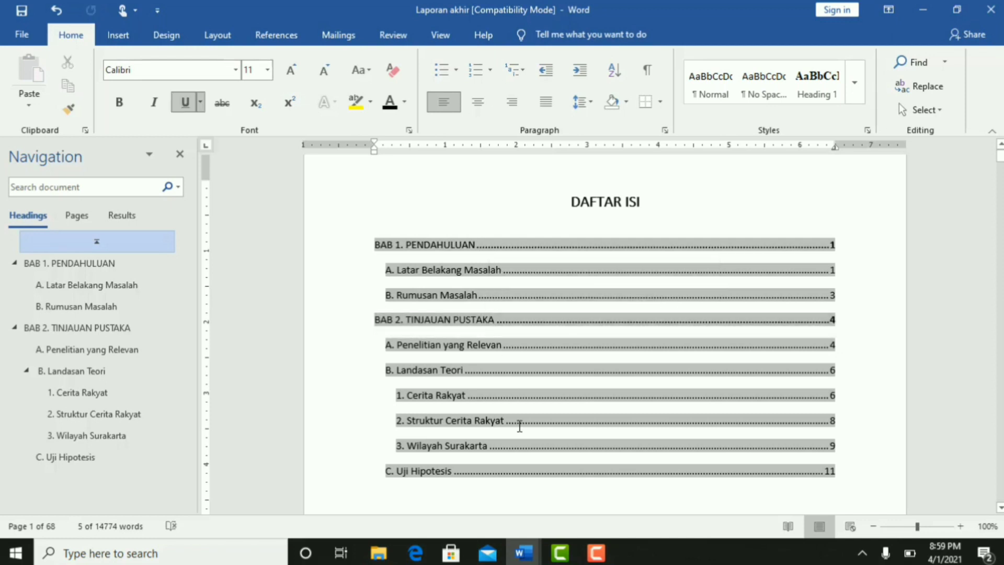
left_click(506, 493)
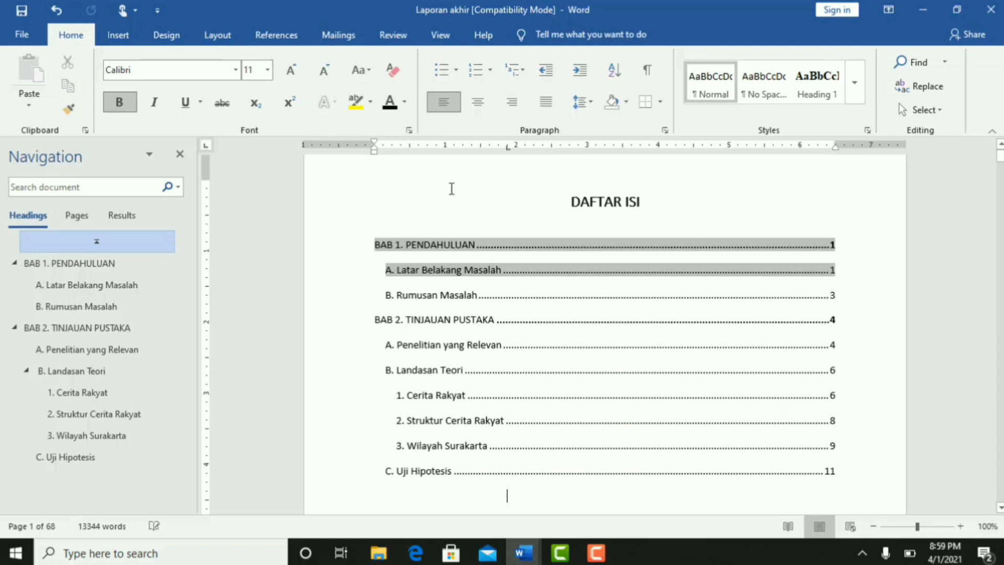
Step: Apply bold to the "BAB 1. PENDAHULUAN" text and the whole "BAB 2. TINJAUAN PUSTAKA" entry in the table of contents
left_click(531, 204)
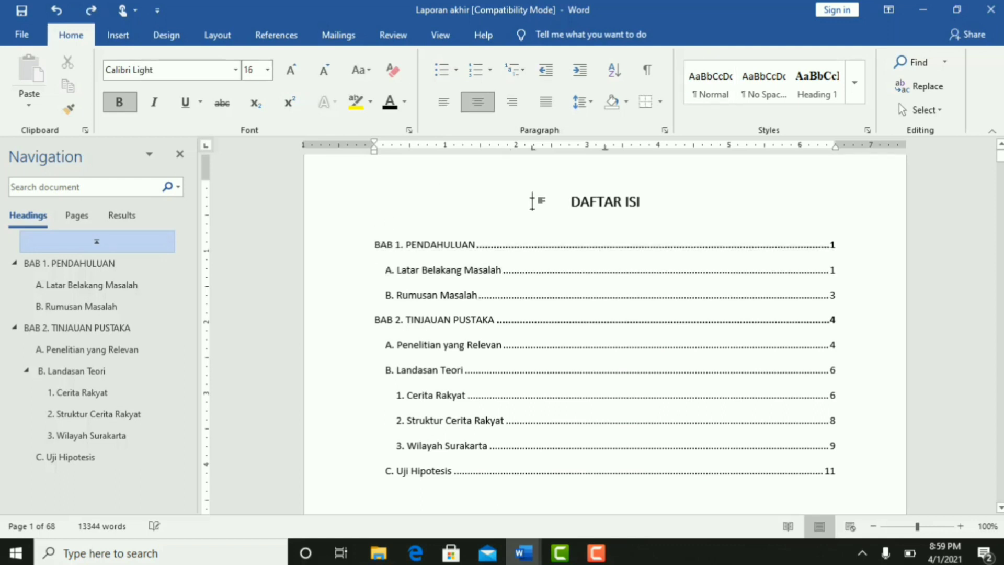
key("ctrl+l")
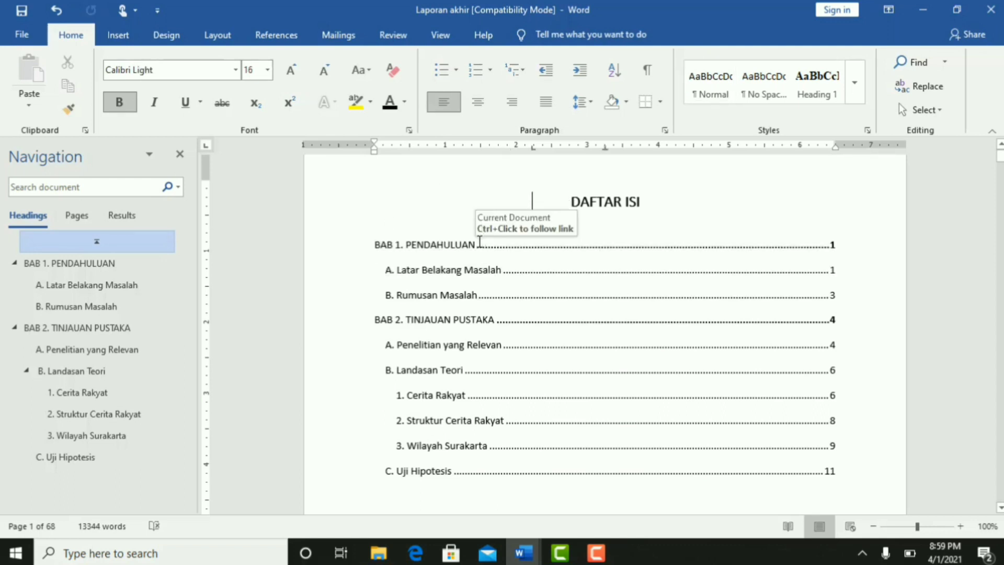
left_click(369, 241)
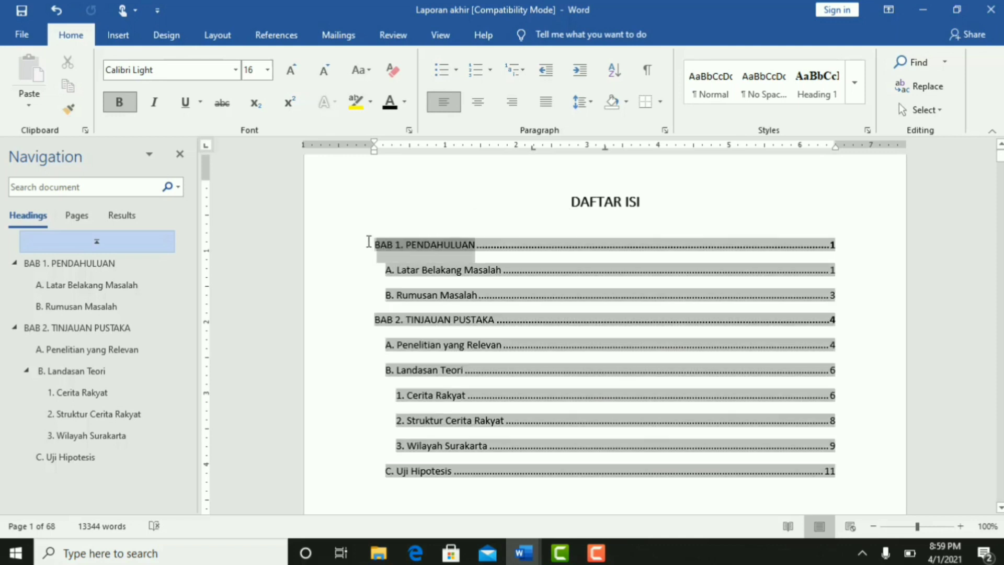
left_click(125, 104)
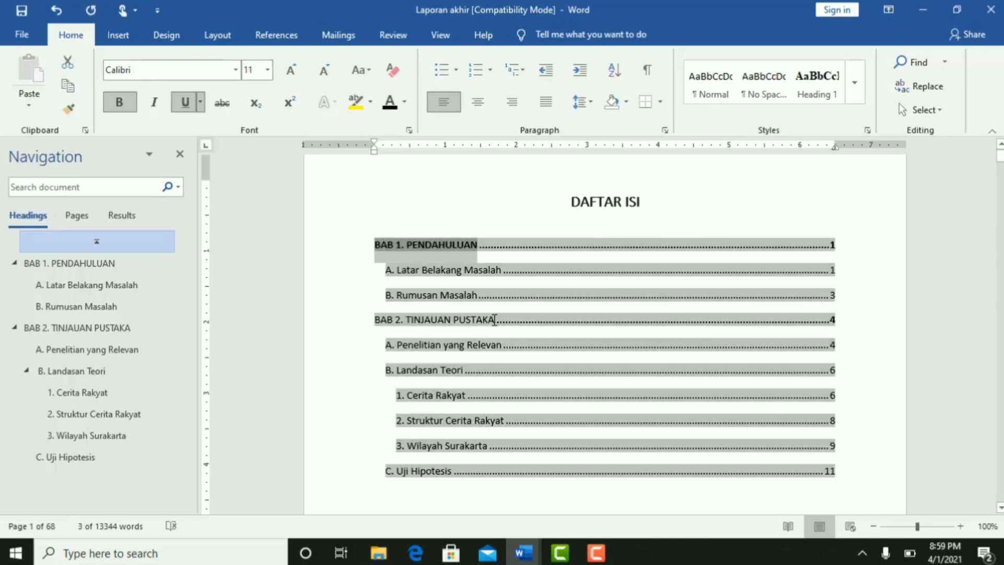
left_click_drag(495, 320, 370, 320)
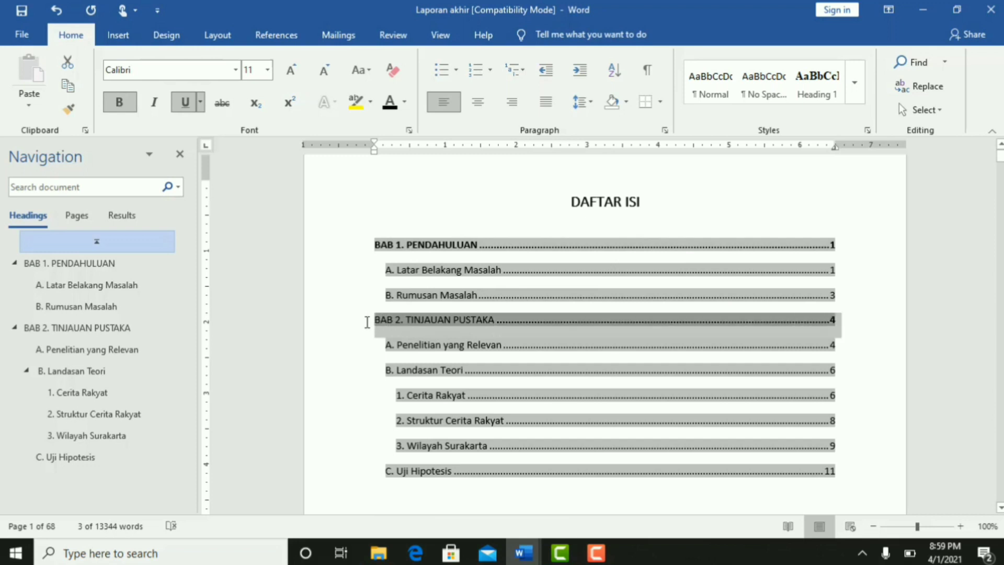
left_click(112, 104)
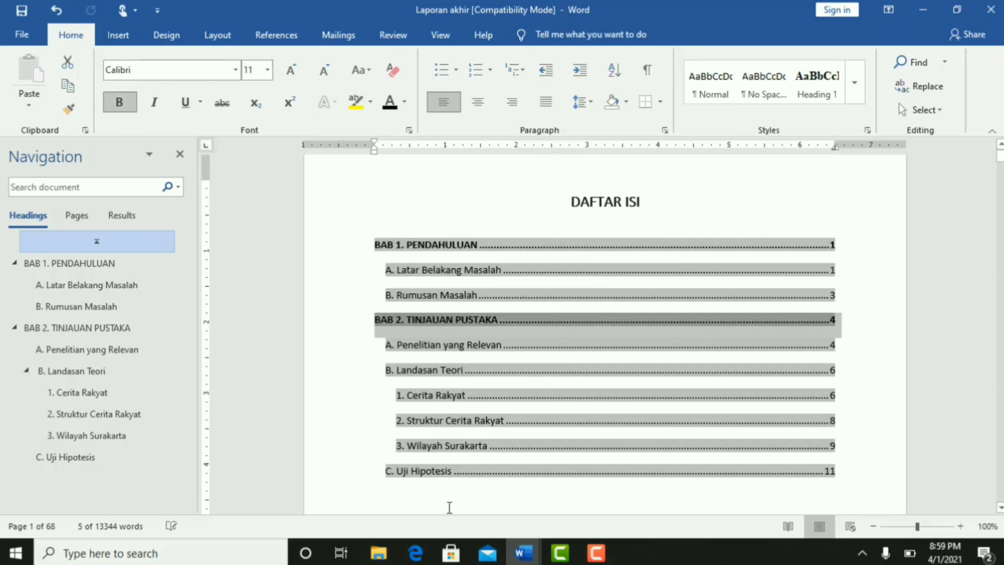
left_click(530, 193)
double_click(530, 193)
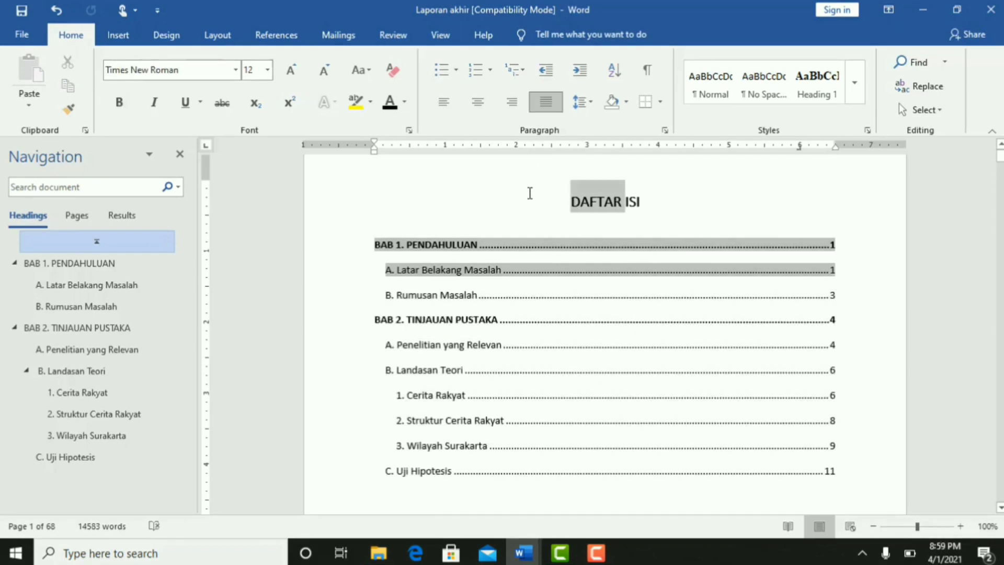
left_click(678, 200)
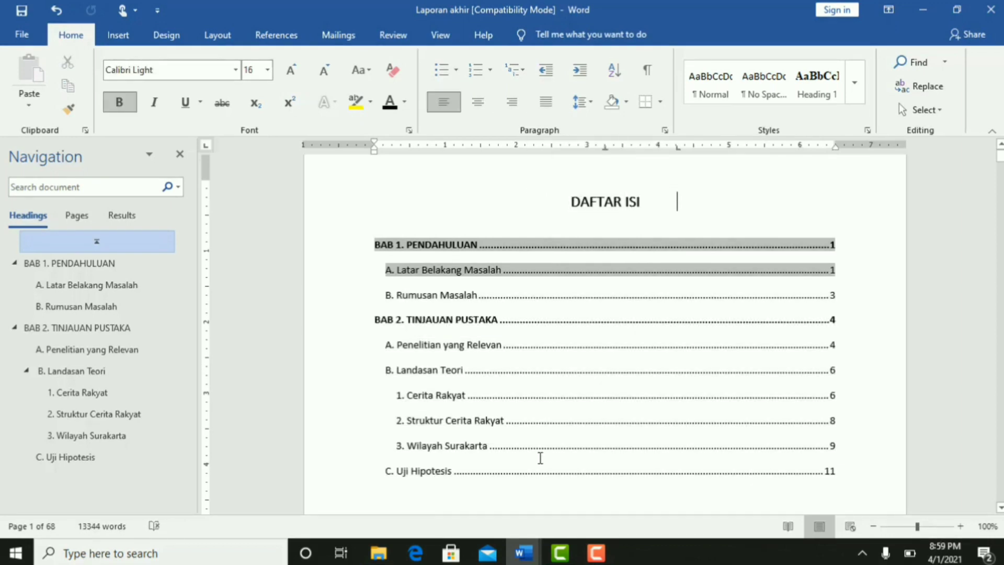
double_click(498, 487)
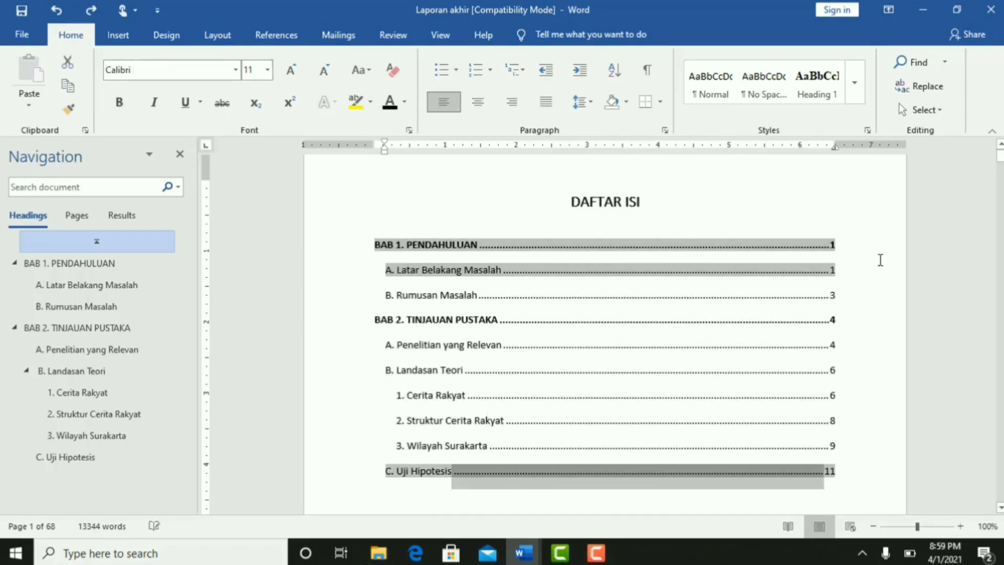
triple_click(654, 200)
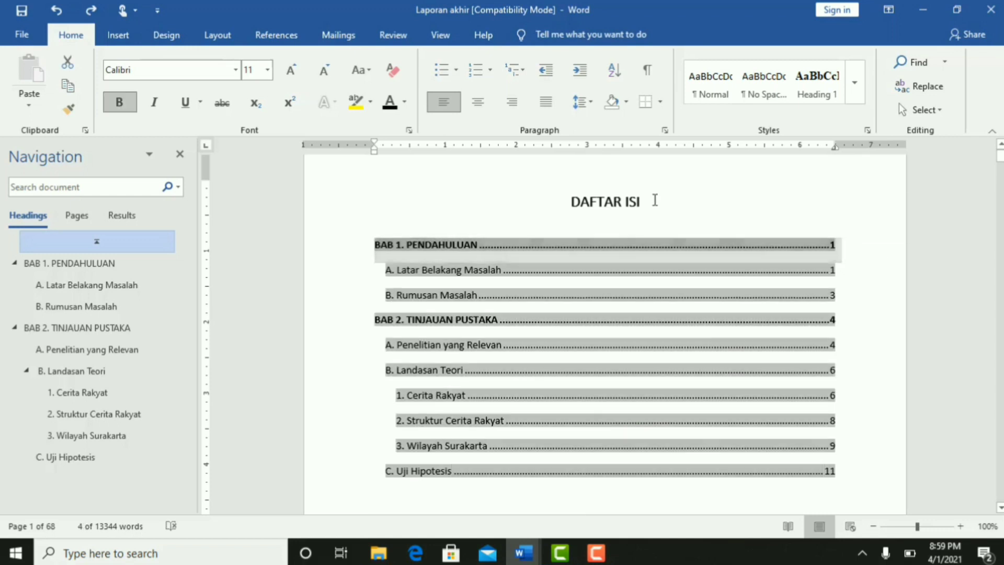
left_click(655, 202)
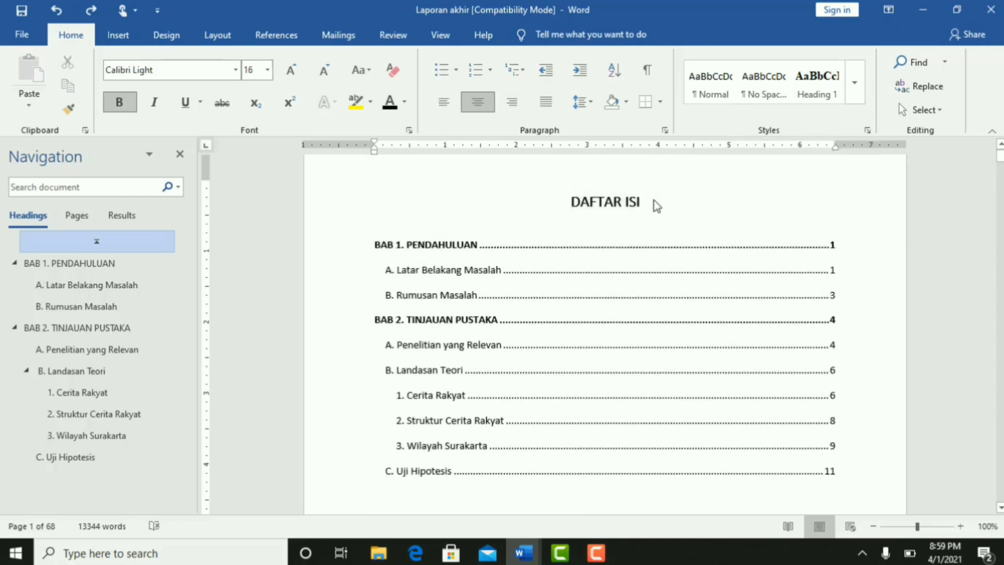